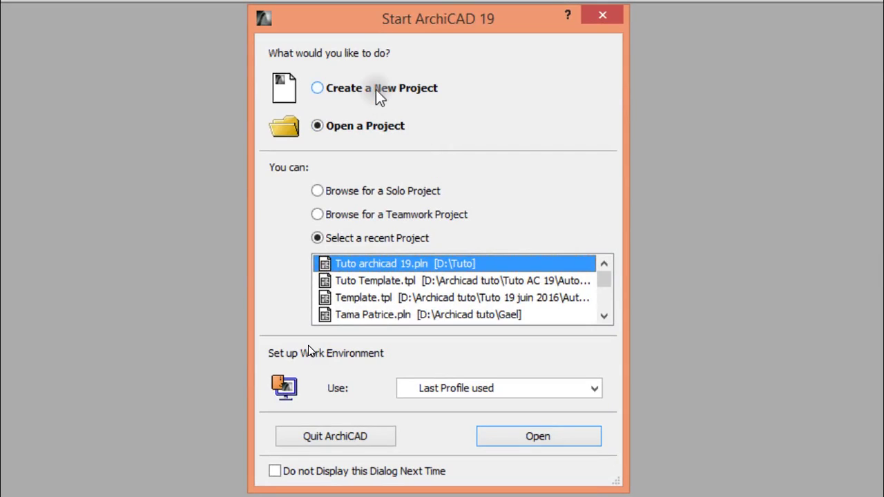
Start a new project using the Tuto Template.tpl template file
click(376, 90)
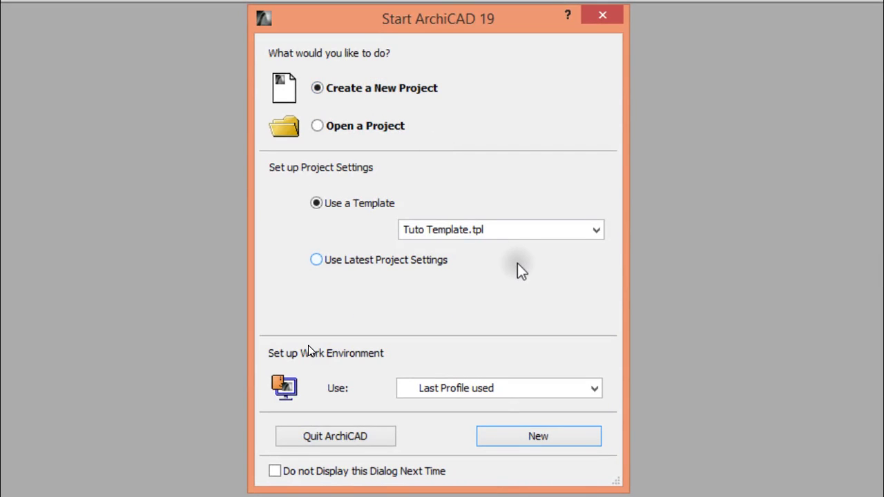
click(596, 230)
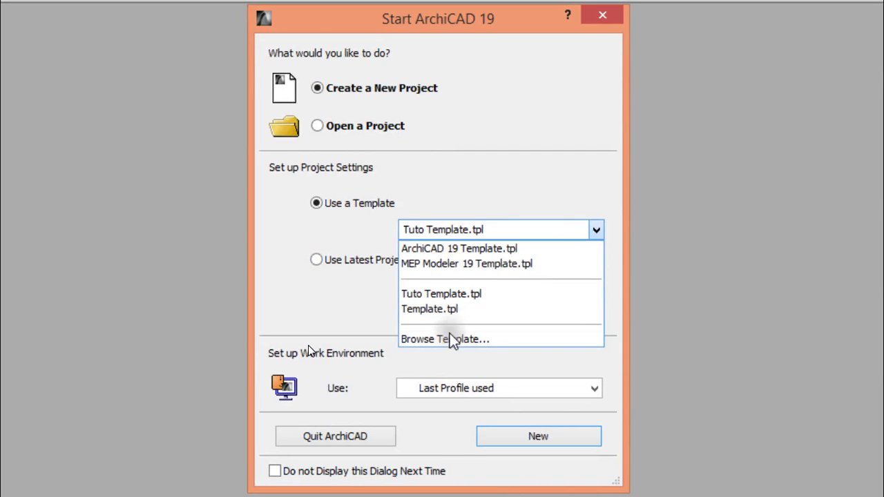
click(448, 339)
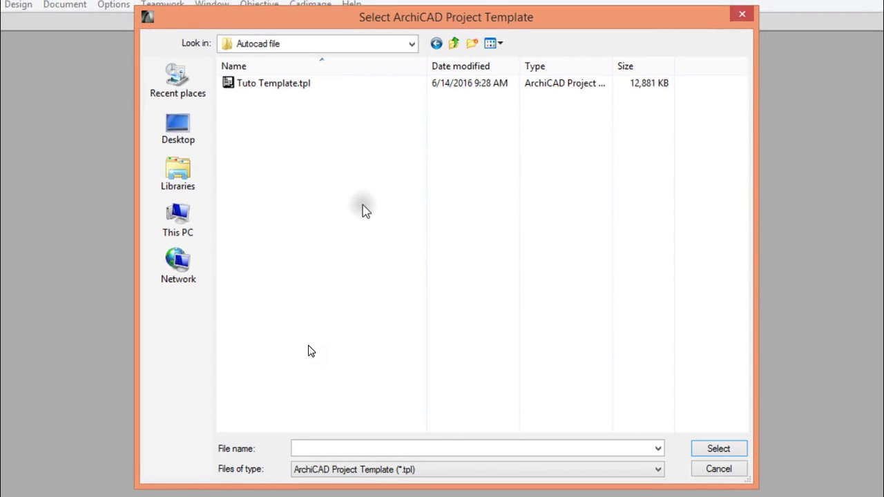
click(259, 86)
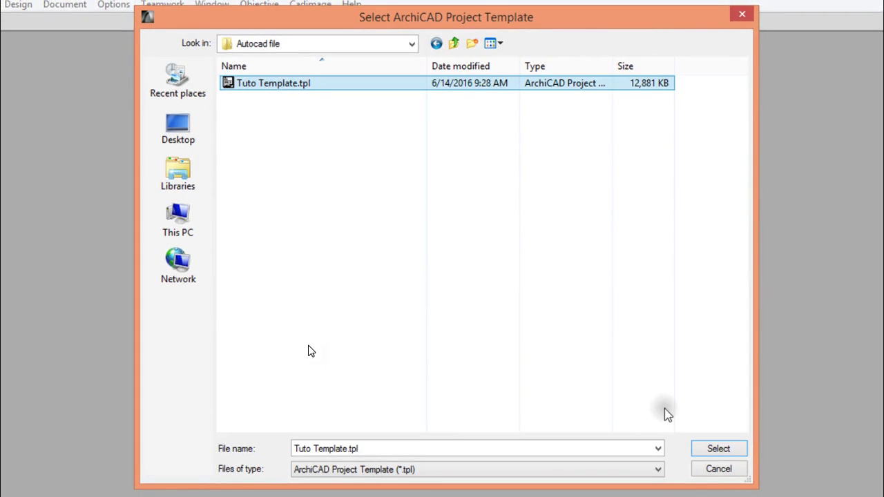
click(712, 450)
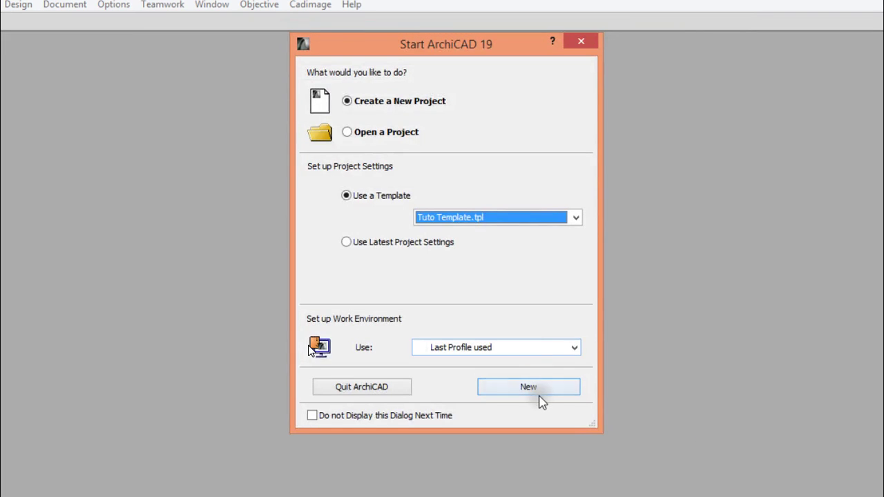
Create the project from the template and rename the first worksheet to Ground
click(541, 387)
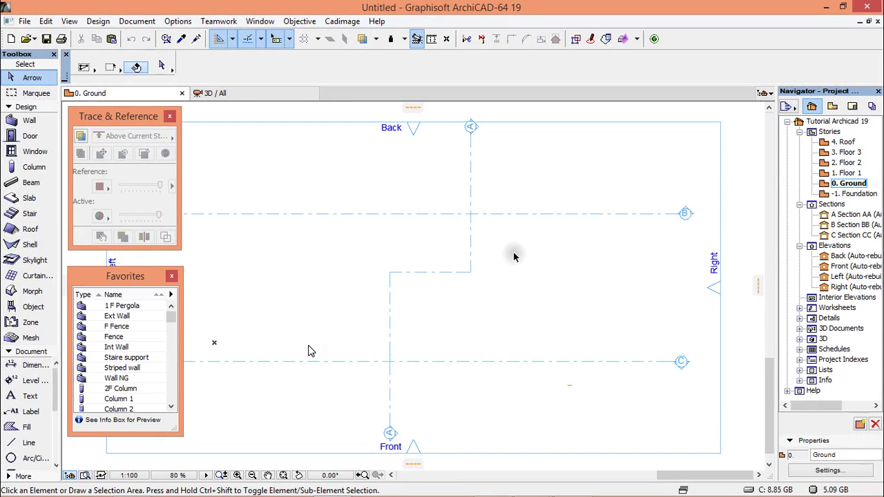
click(799, 308)
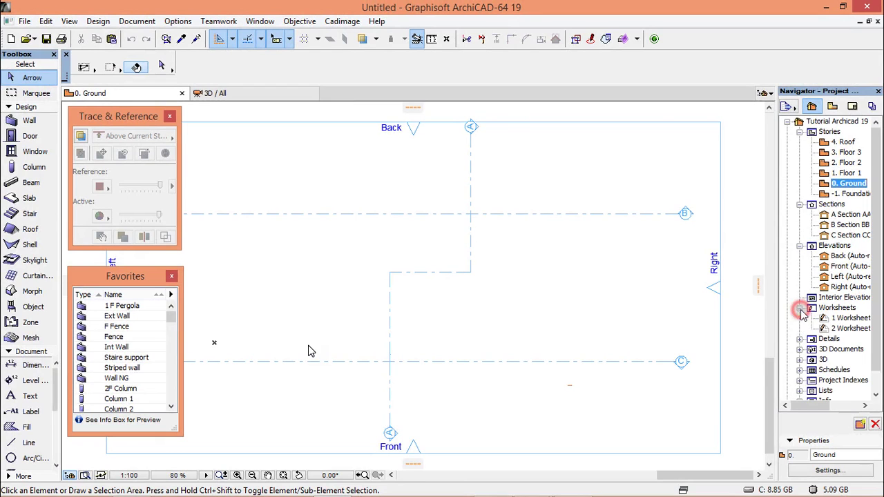
right_click(851, 320)
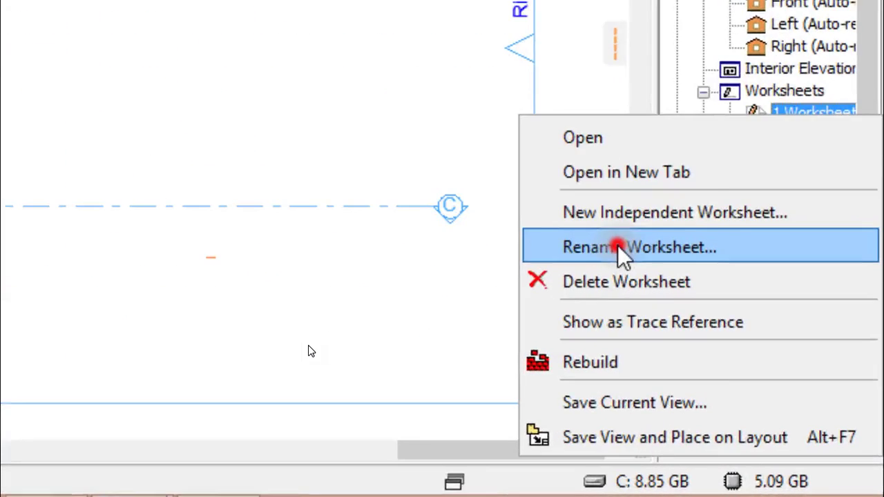
click(617, 245)
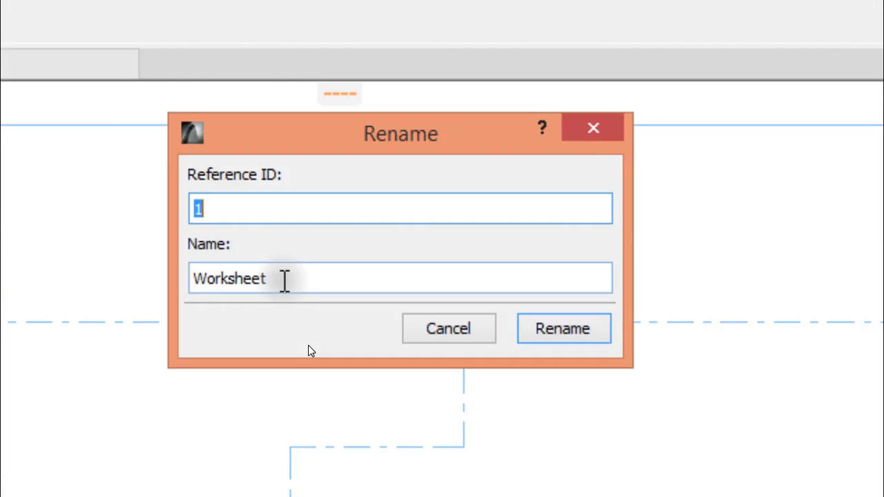
double_click(283, 279)
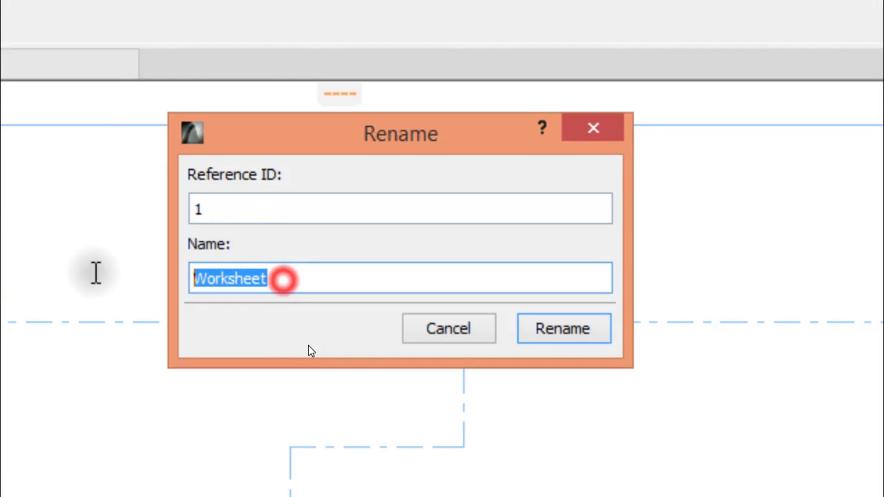
text(Ground)
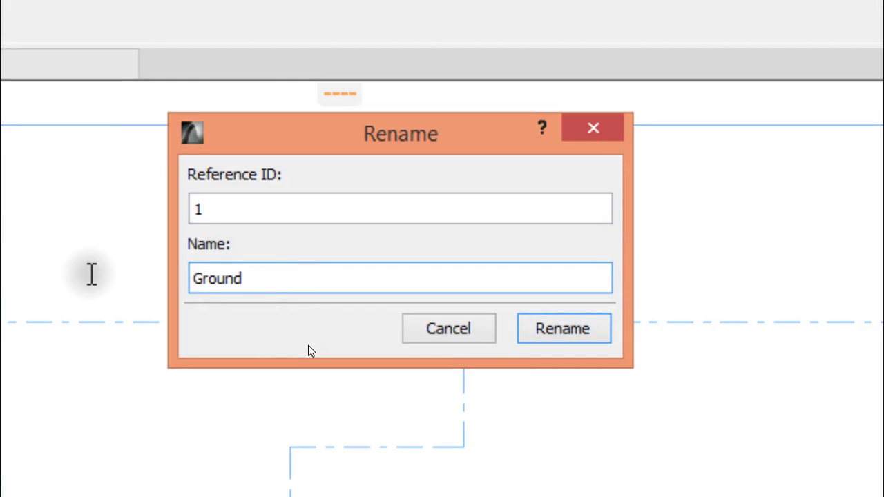
key(Return)
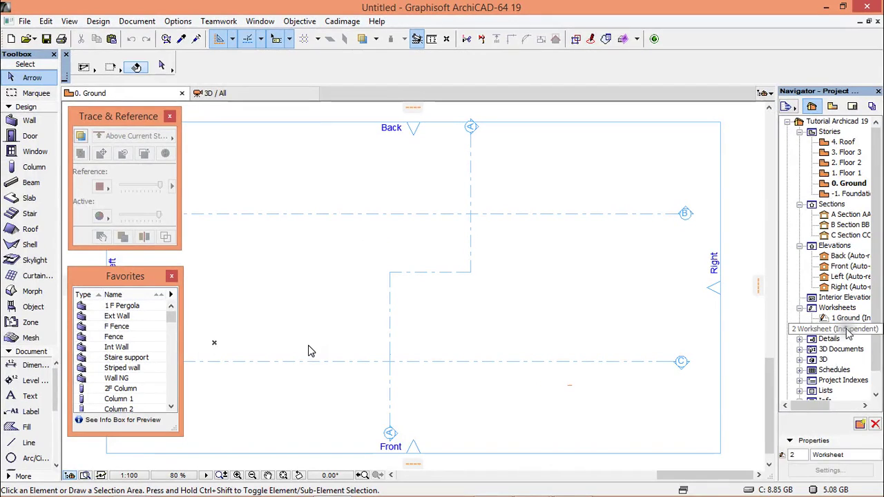
Rename the second worksheet to Floor 1
right_click(846, 329)
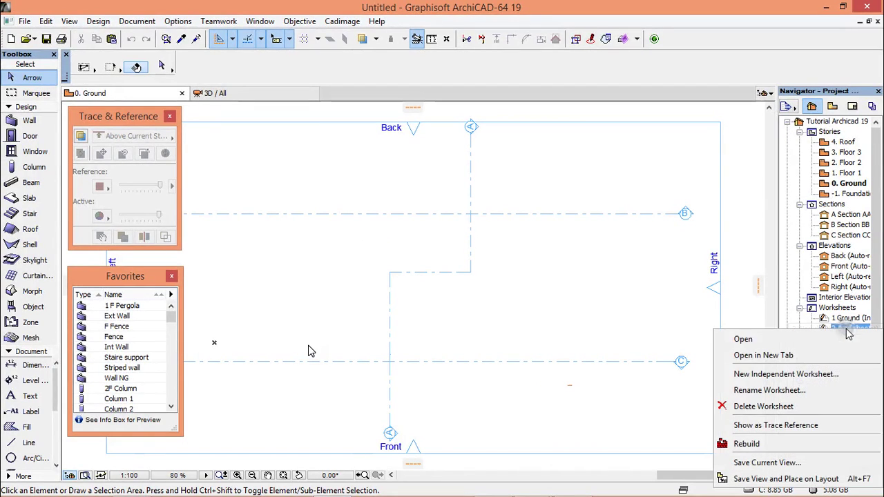
click(760, 389)
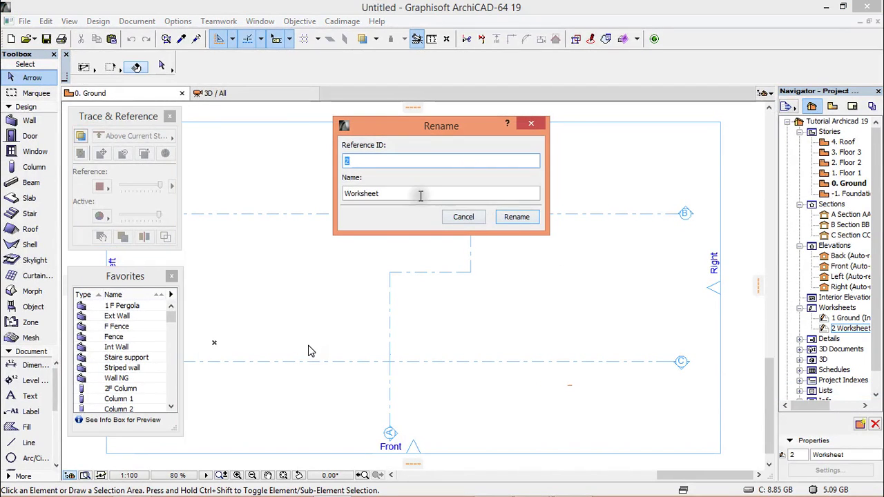
double_click(409, 193)
text(Floor)
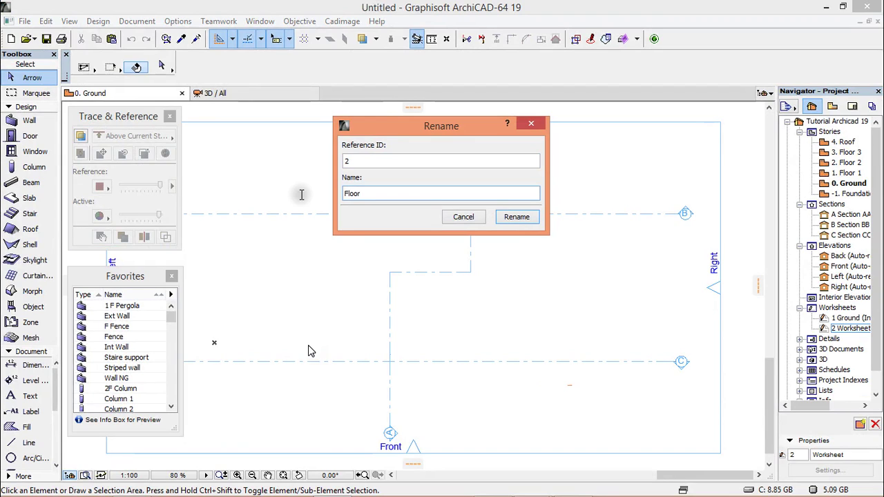
text(1)
click(523, 219)
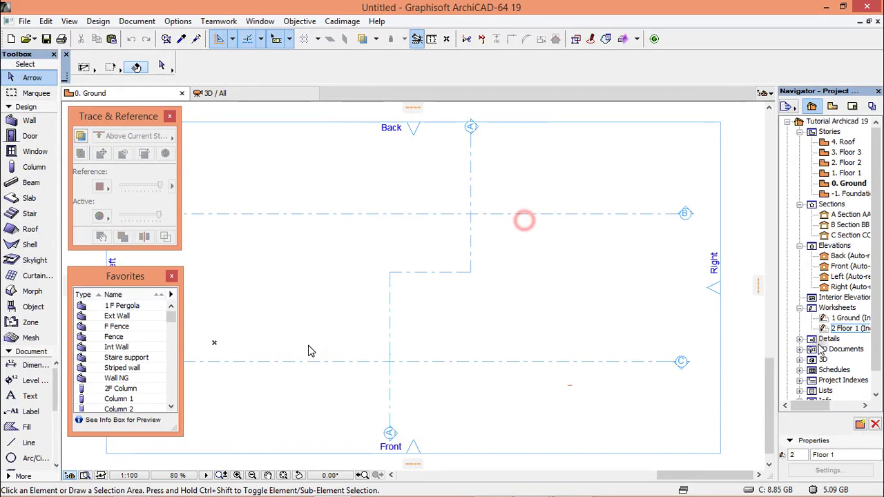
click(825, 309)
Add independent worksheets named Floor 2 and Floor 3
right_click(826, 312)
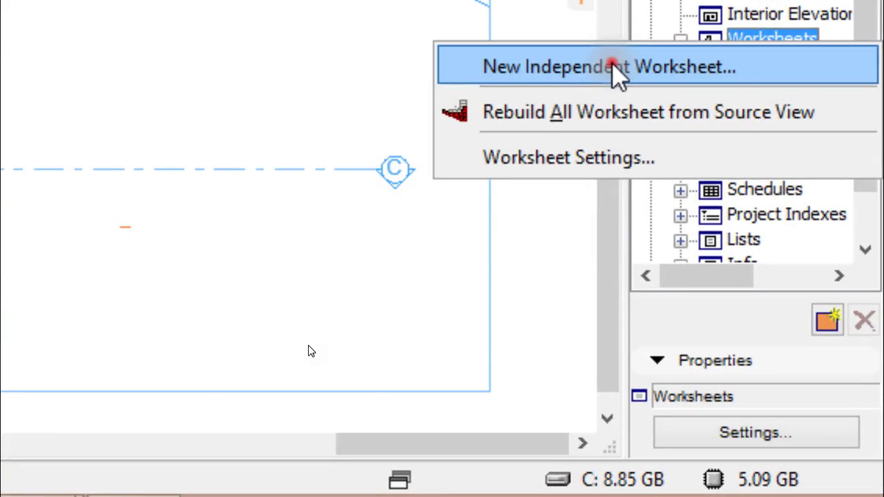
click(769, 318)
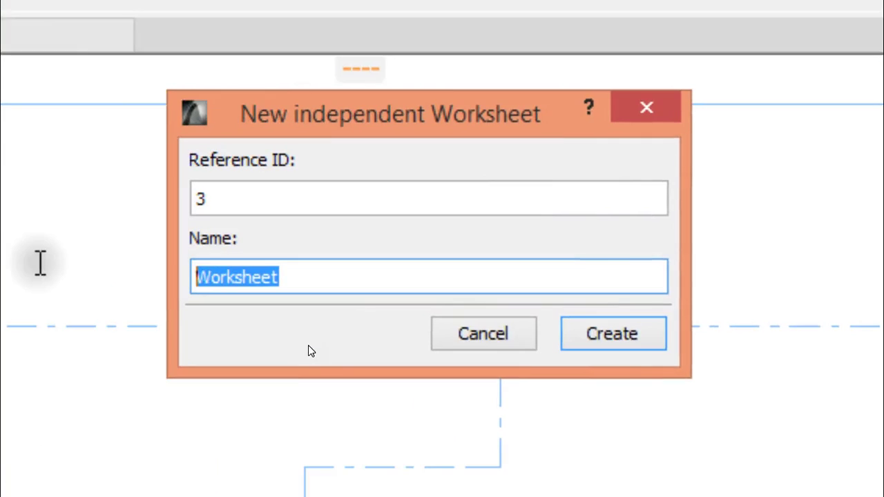
text(Floor 2)
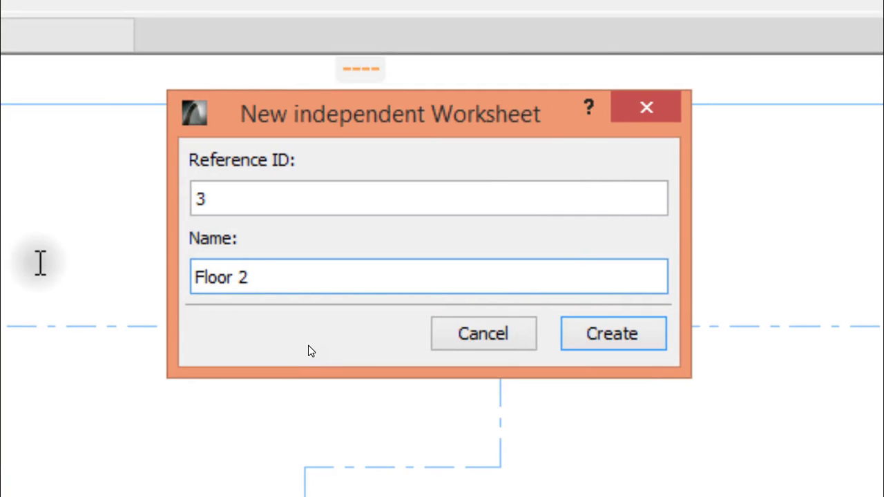
key(Return)
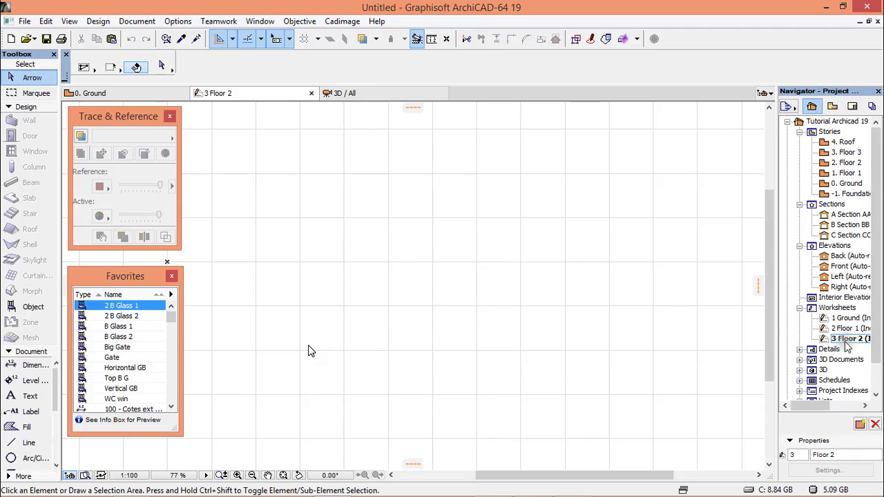
click(840, 308)
right_click(844, 312)
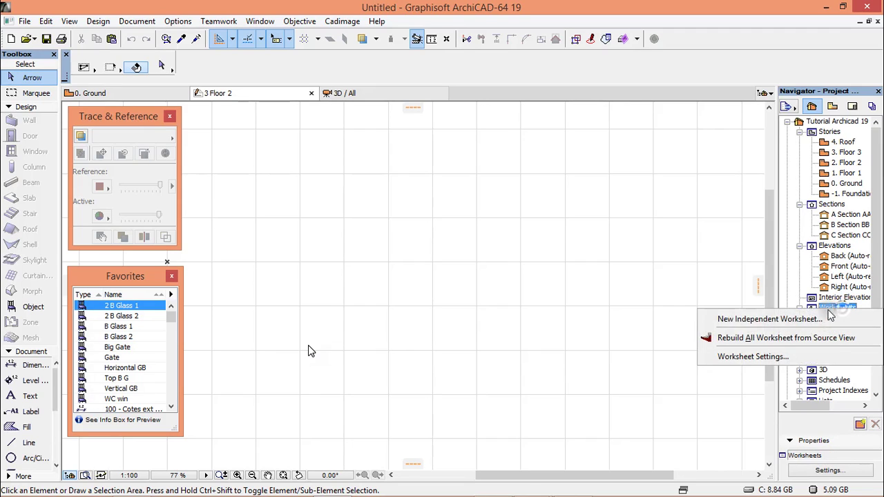
click(765, 317)
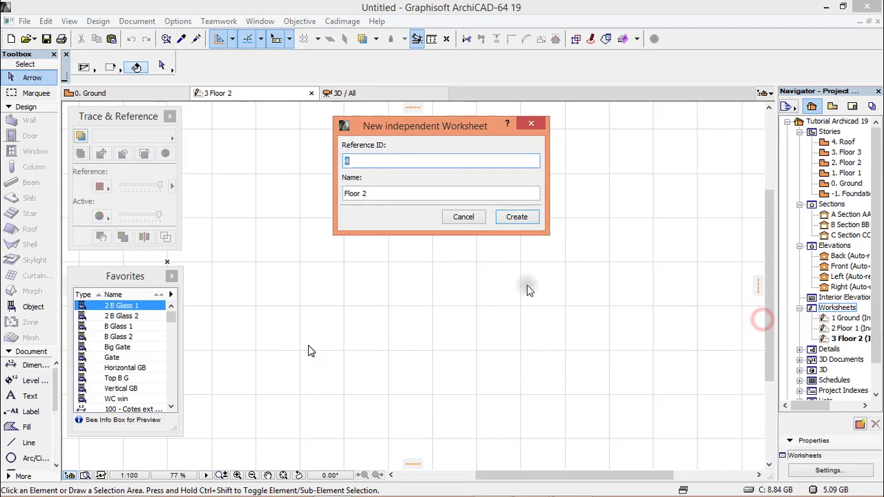
click(370, 192)
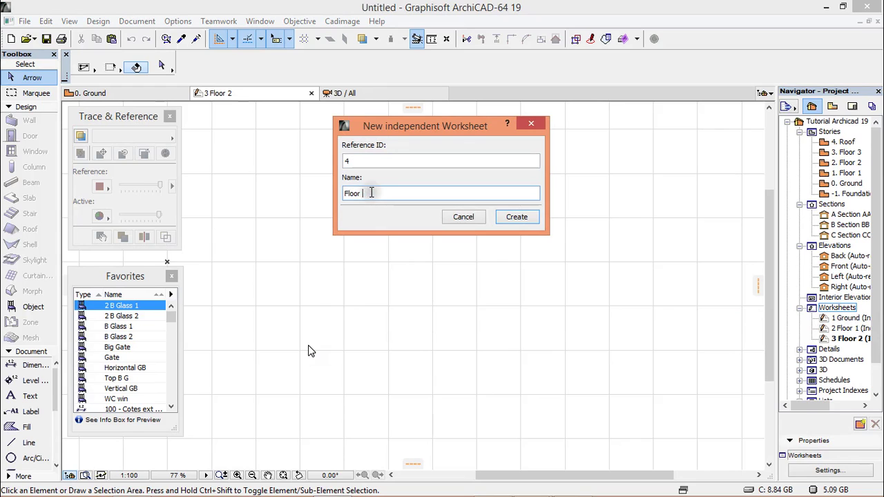
text(3)
click(516, 221)
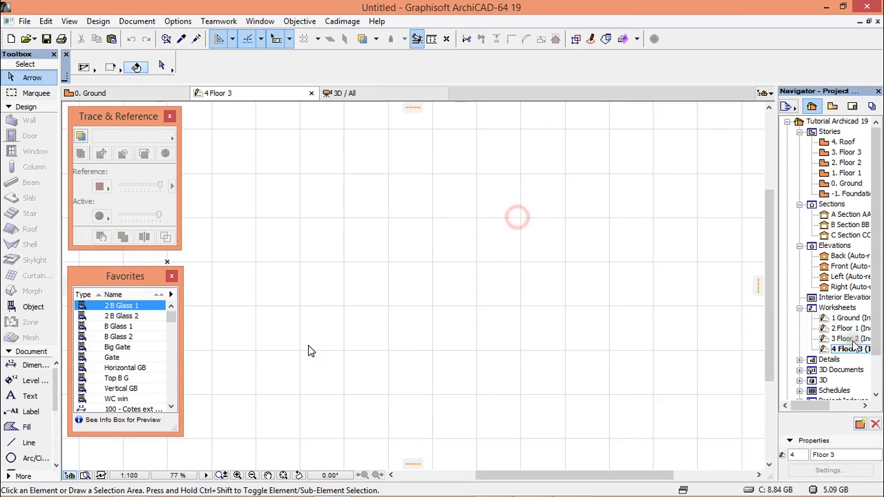
Add an independent worksheet named Floor 4
right_click(824, 311)
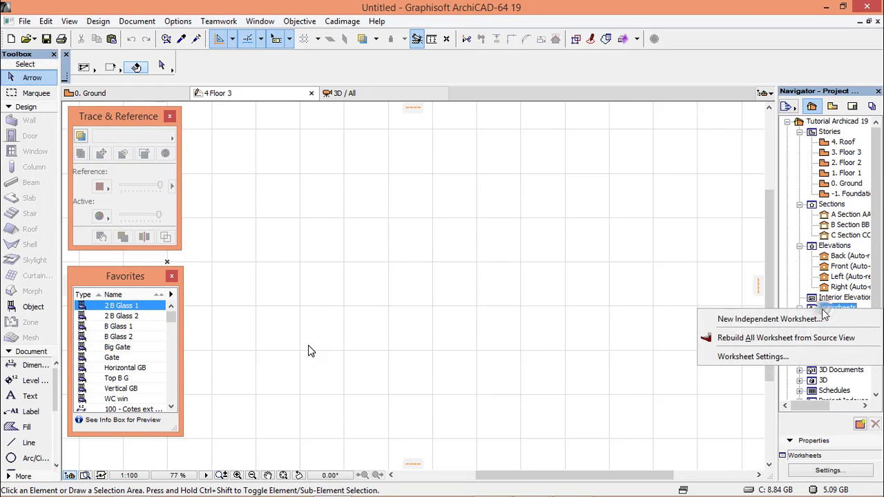
click(745, 318)
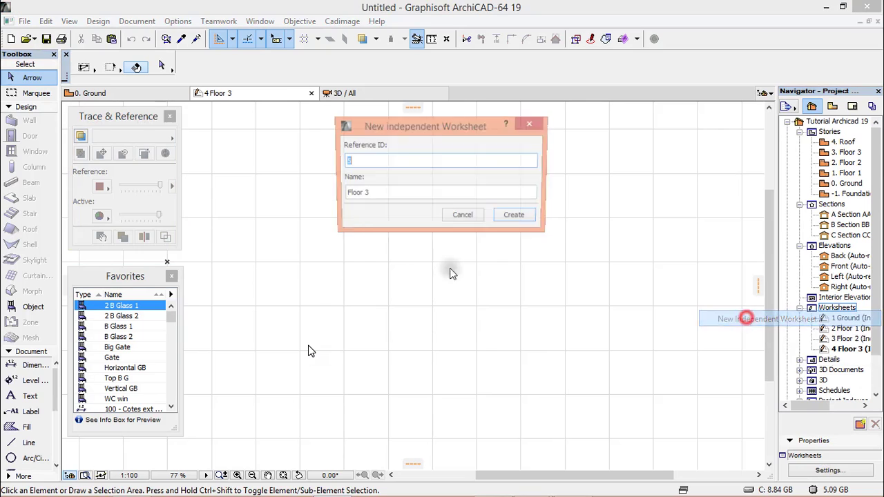
click(379, 194)
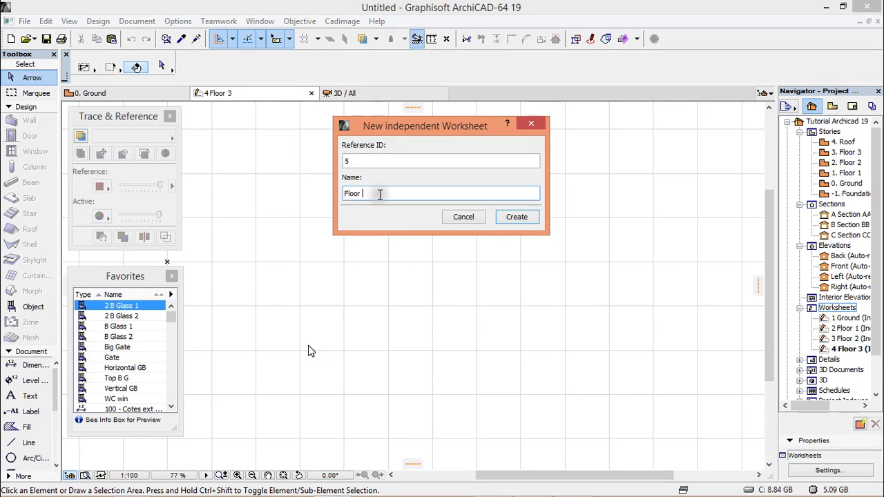
text(4)
click(517, 217)
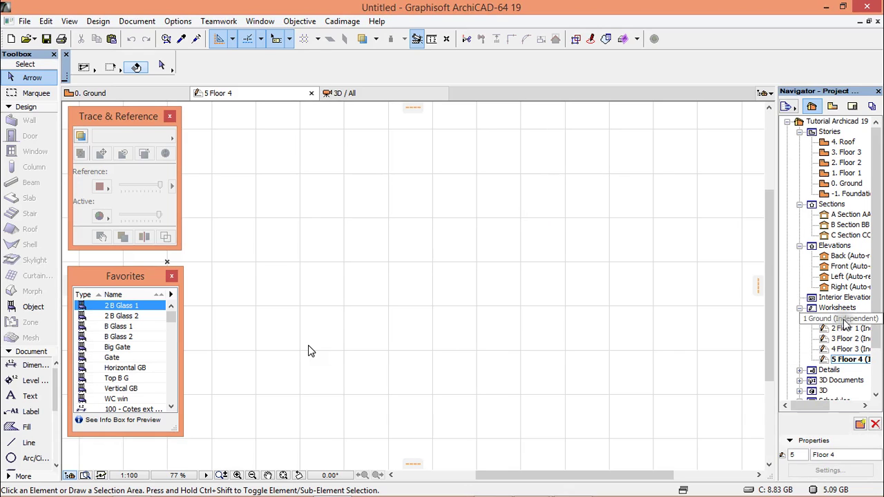
Open the 1 Ground worksheet and select the Drawing tool from the Toolbox's Document section
double_click(843, 320)
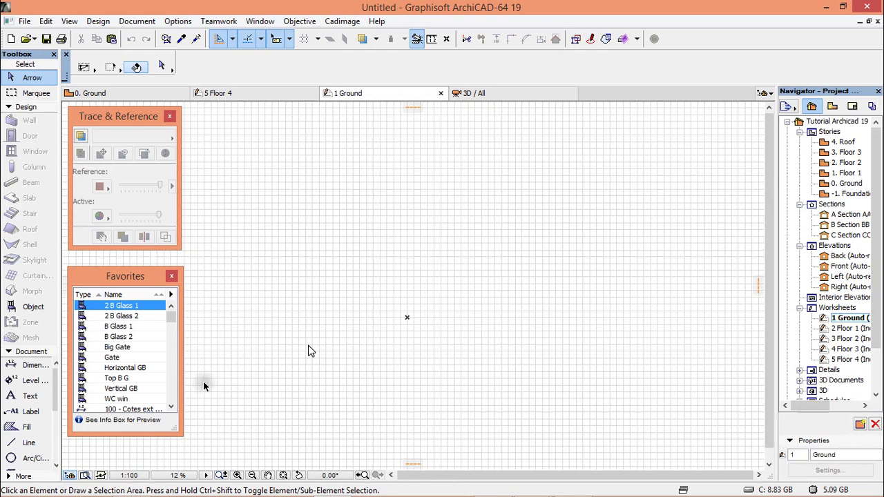
click(54, 377)
drag(55, 377, 52, 416)
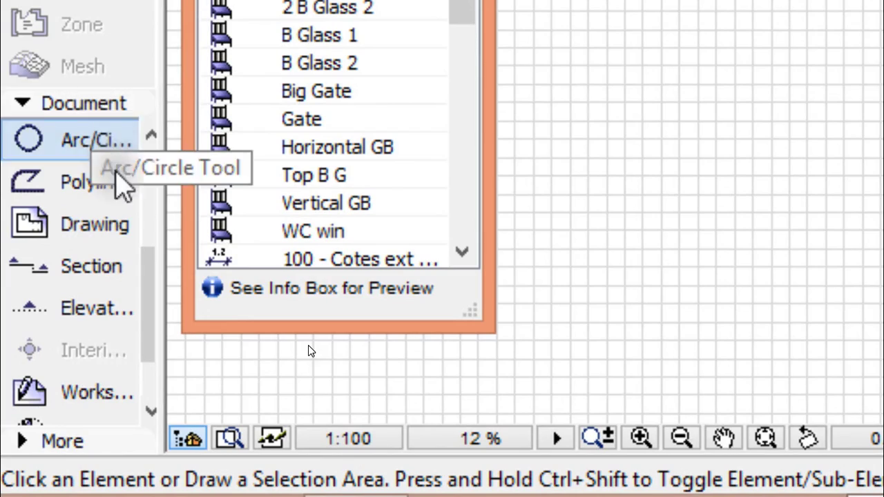
click(83, 235)
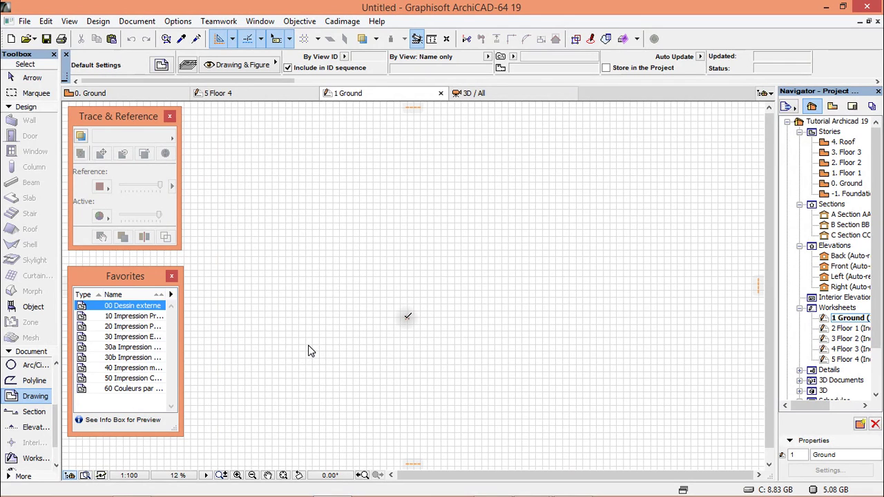
Place Ground.dwg on the worksheet with 1 drawing unit equal to 1 millimetre
click(408, 317)
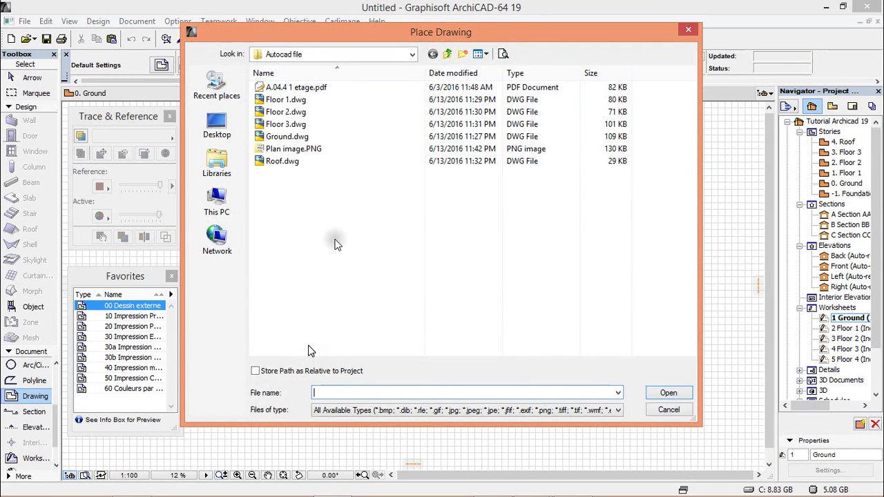
click(290, 136)
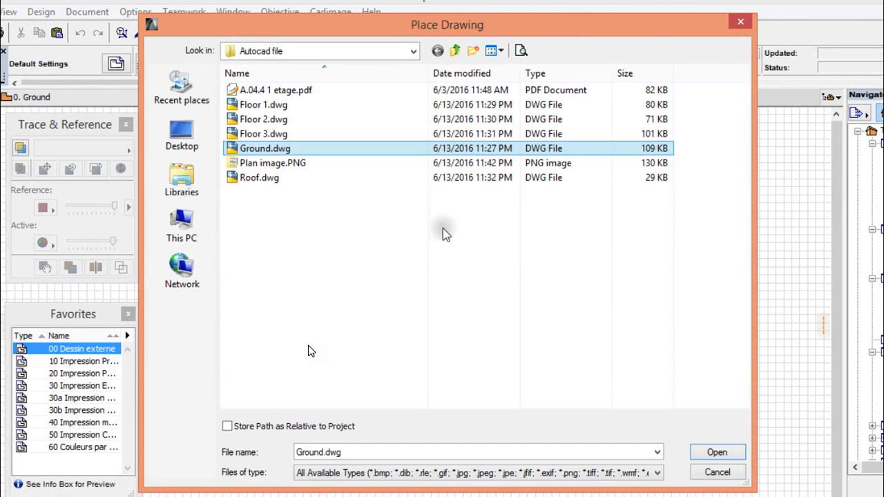
click(711, 453)
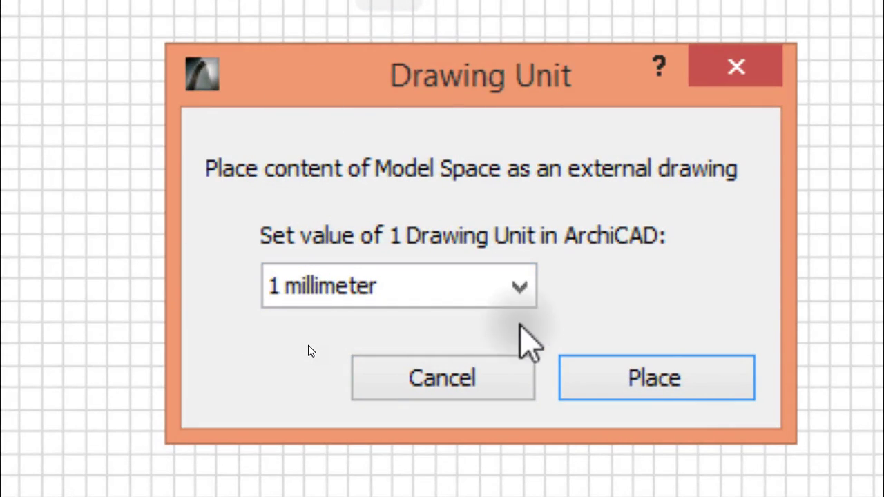
click(670, 377)
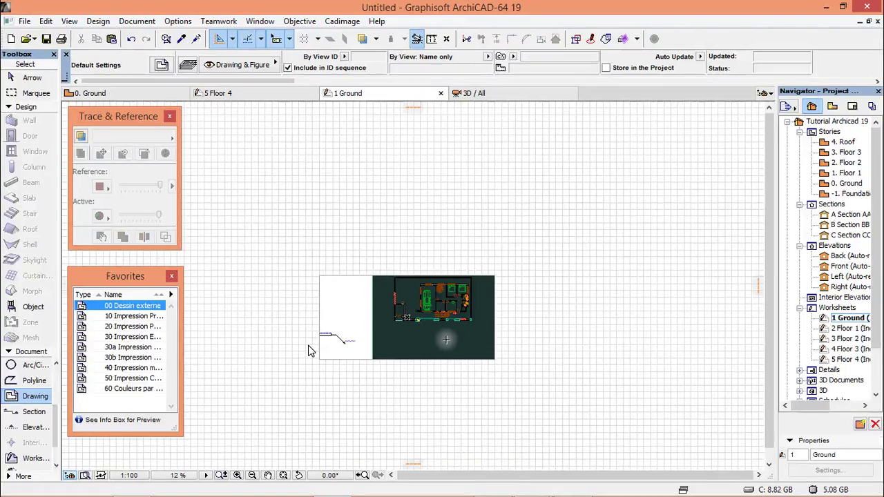
scroll(432, 339, up, 2)
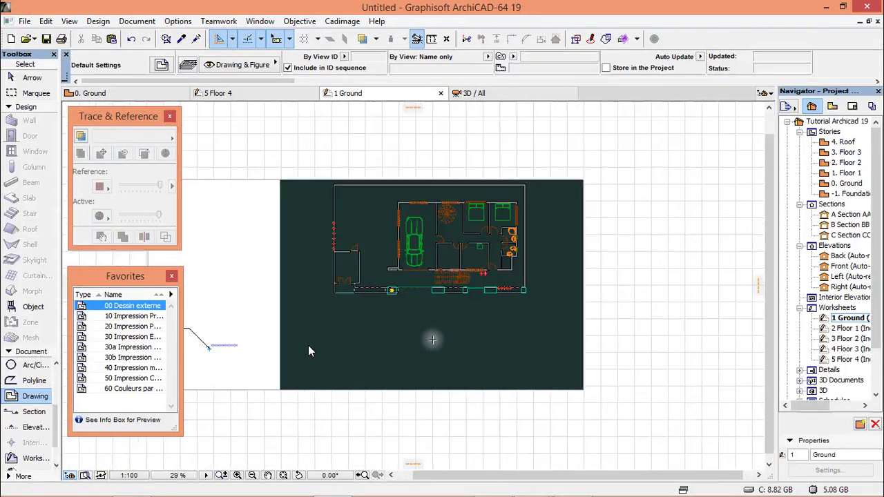
scroll(477, 216, up, 3)
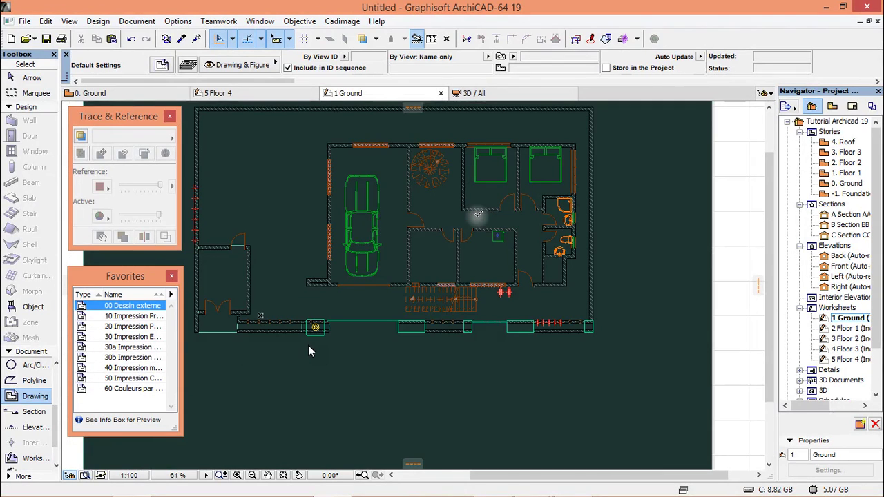
scroll(574, 277, down, 3)
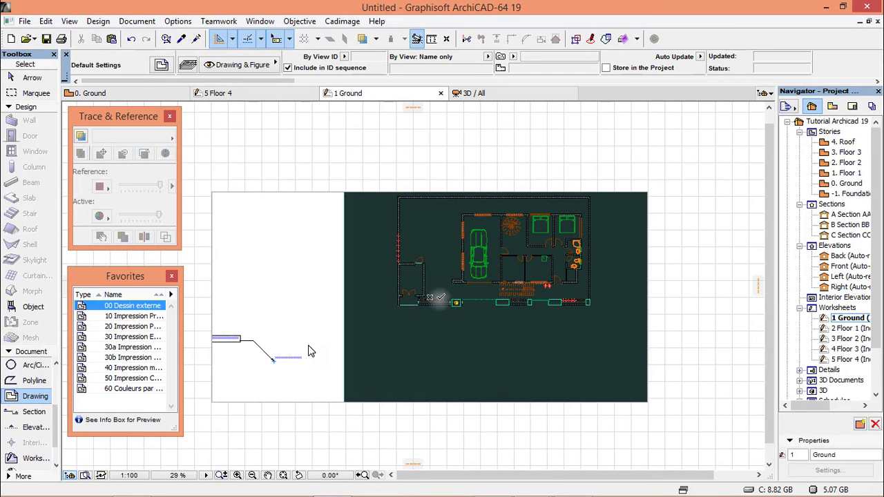
scroll(588, 273, up, 2)
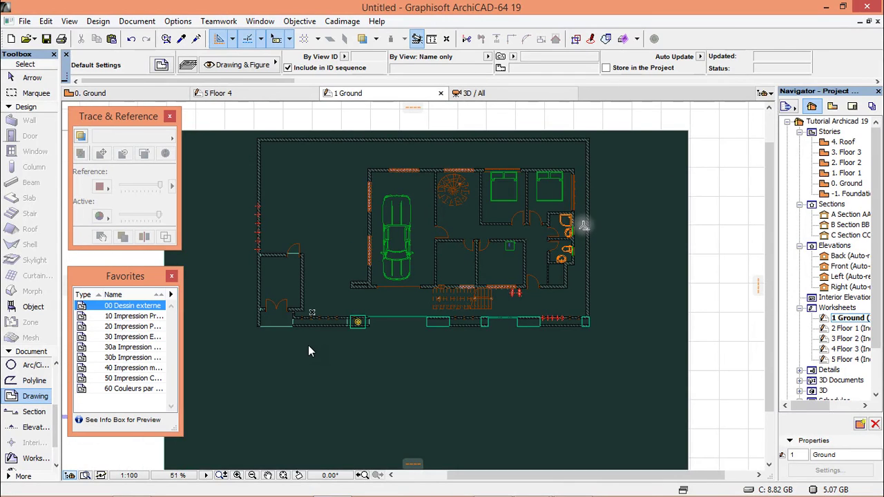
scroll(544, 202, up, 1)
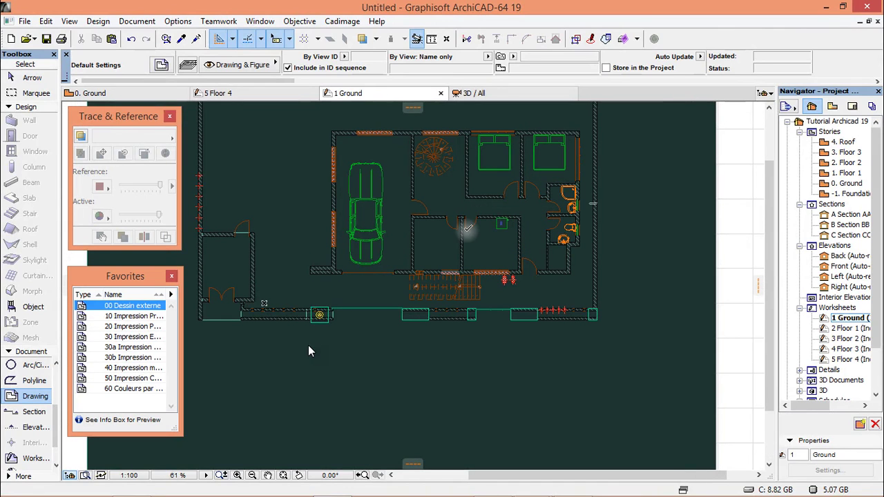
scroll(456, 133, down, 5)
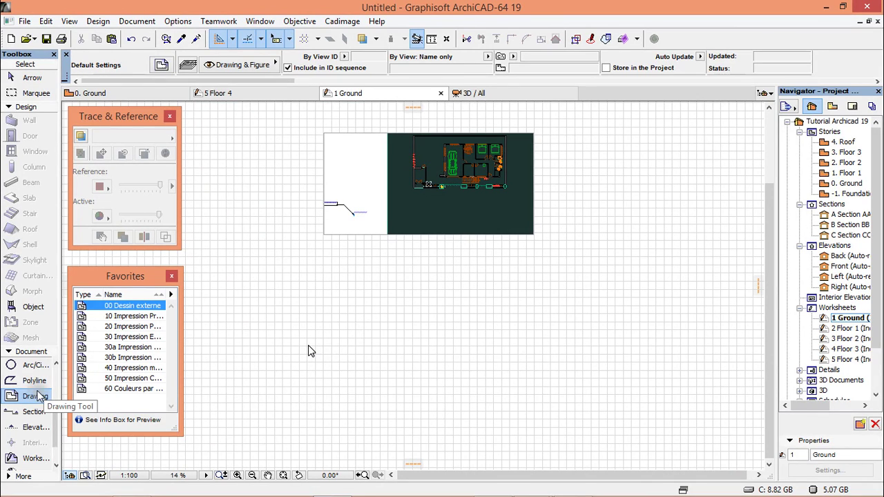
Place the A.04.4 1 etage.pdf plan on the worksheet and zoom in on it
click(308, 349)
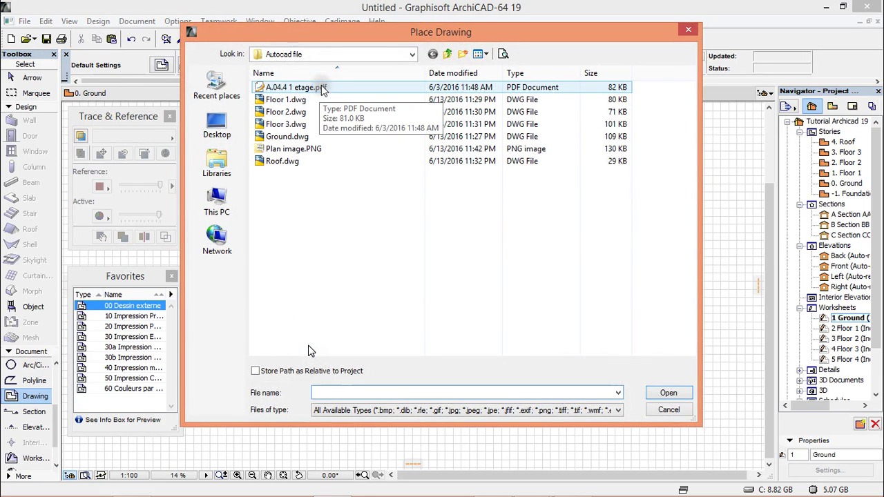
click(319, 88)
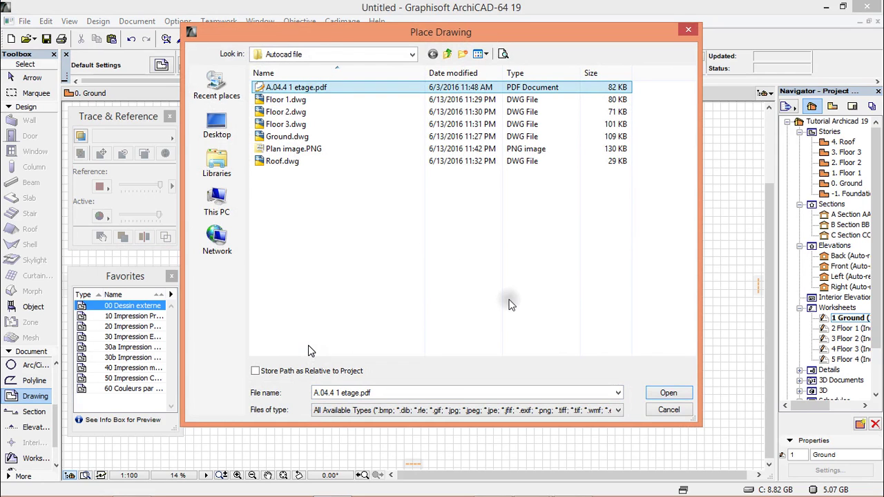
click(664, 393)
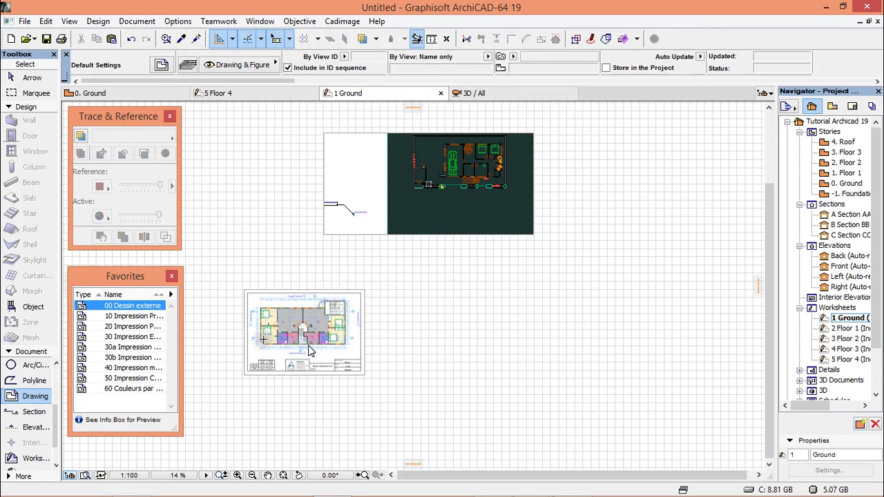
scroll(309, 351, up, 4)
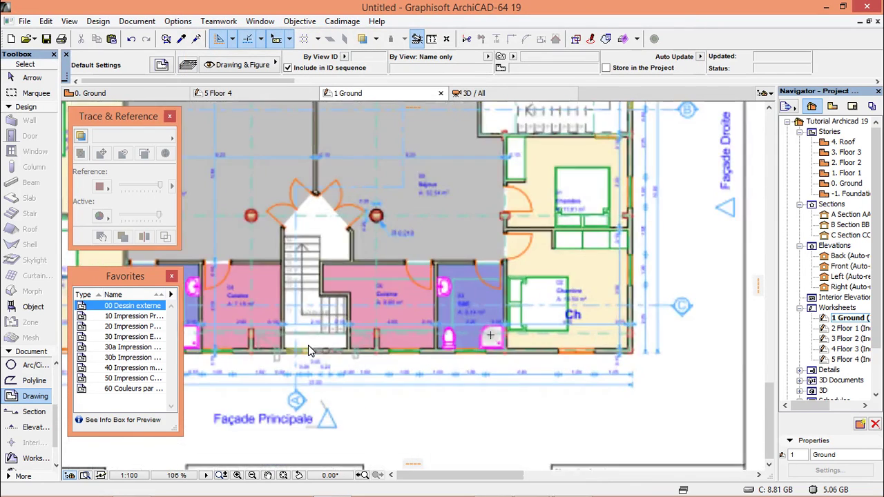
scroll(309, 351, up, 3)
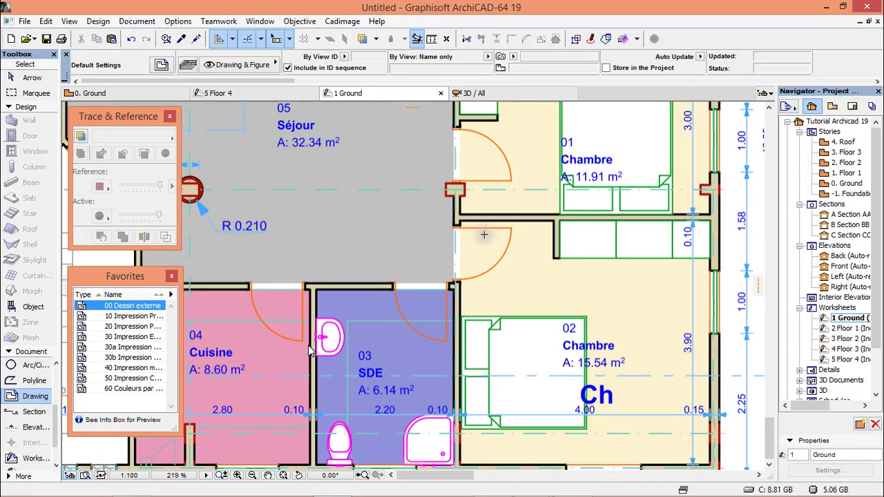
scroll(308, 351, down, 5)
scroll(308, 351, up, 6)
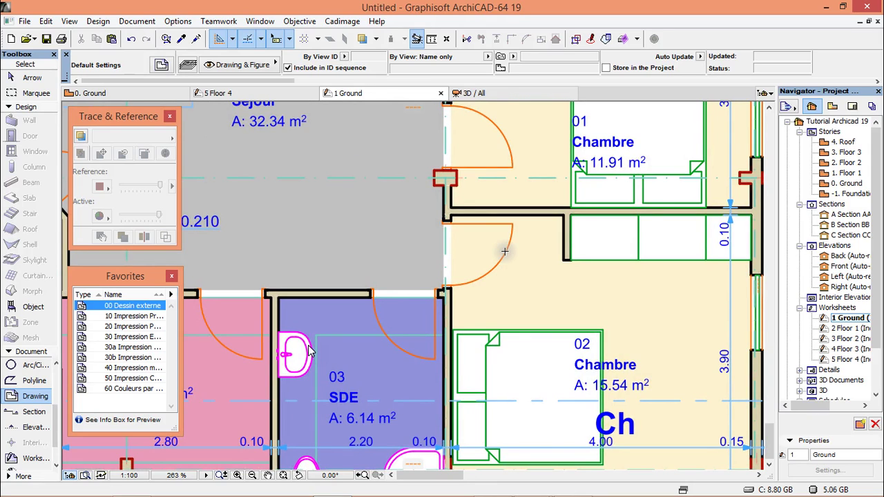
scroll(308, 351, up, 1)
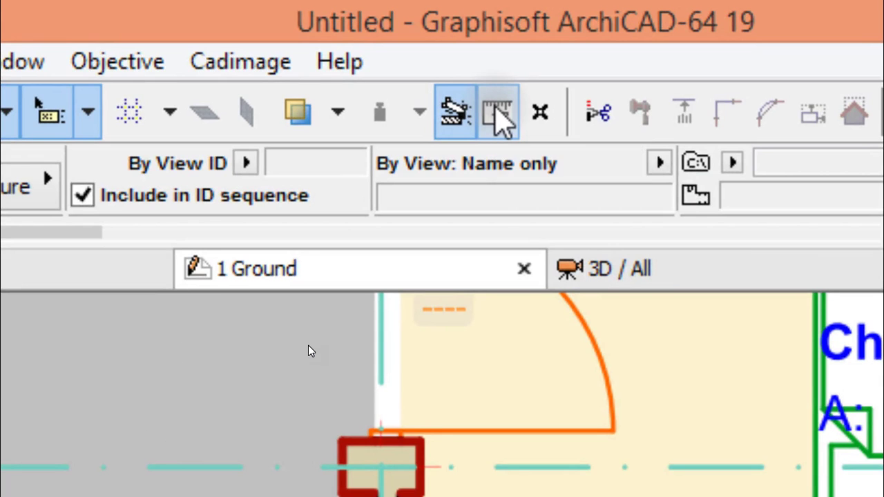
Measure the bedroom door opening on the PDF plan (about 86.4), then select the drawing
click(496, 110)
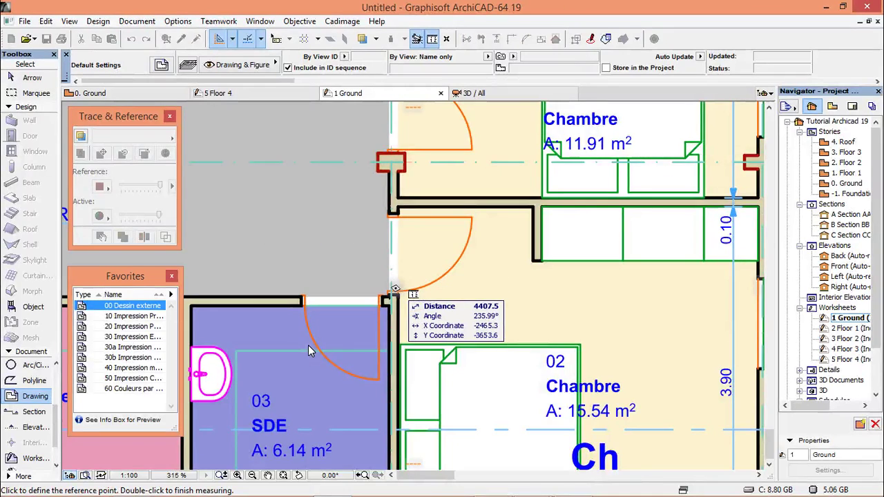
scroll(395, 288, up, 3)
scroll(391, 288, up, 3)
scroll(373, 288, up, 1)
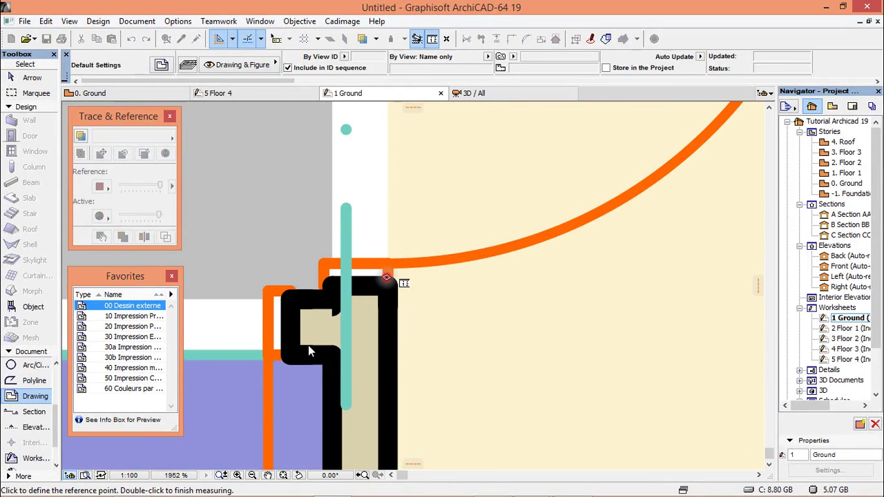
scroll(386, 278, down, 5)
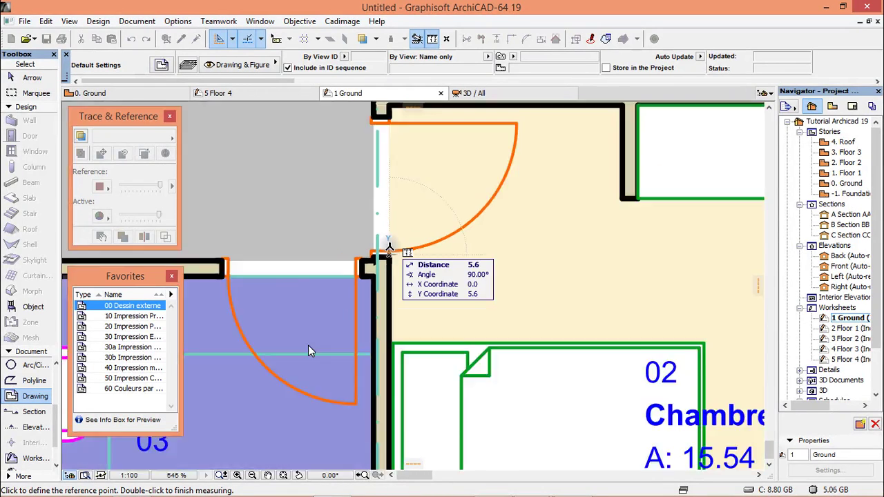
scroll(382, 126, up, 4)
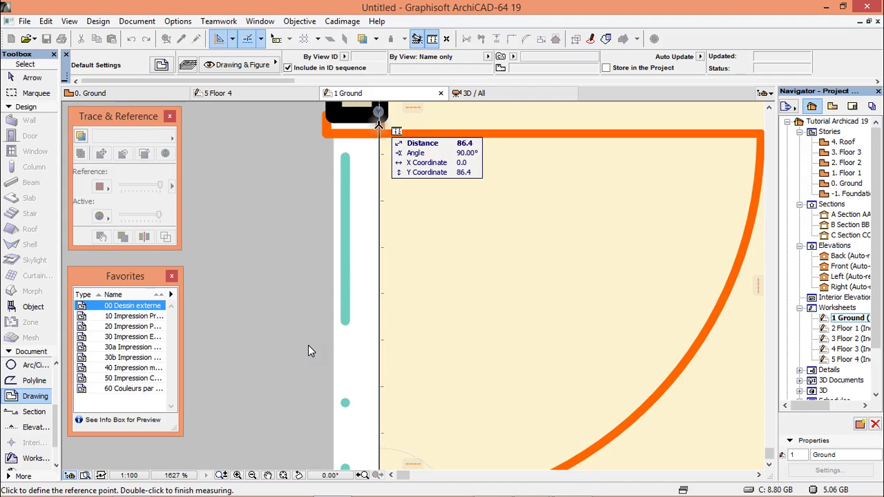
key(Escape)
scroll(309, 351, down, 3)
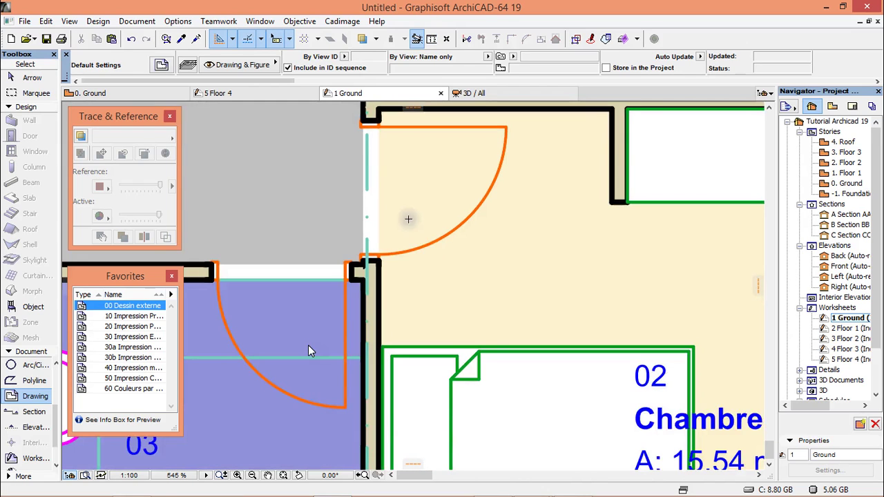
click(494, 283)
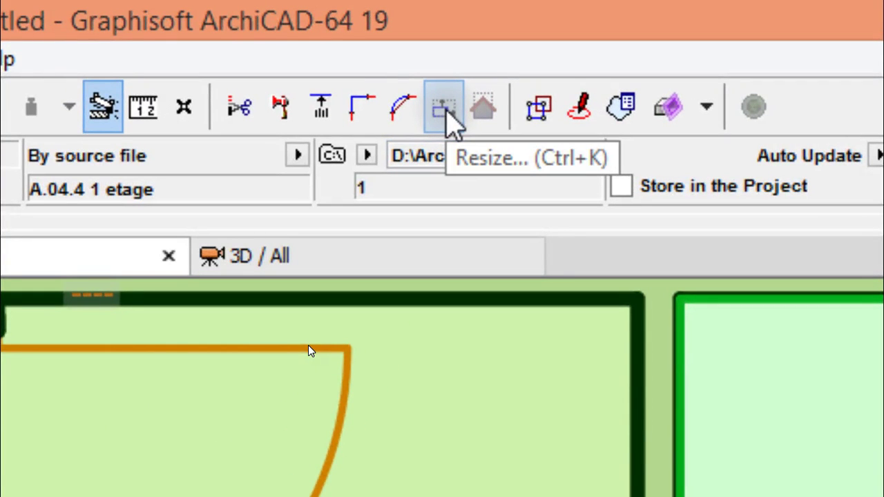
Resize the PDF plan graphically so the door opening measures 90, then start a check measurement
click(447, 124)
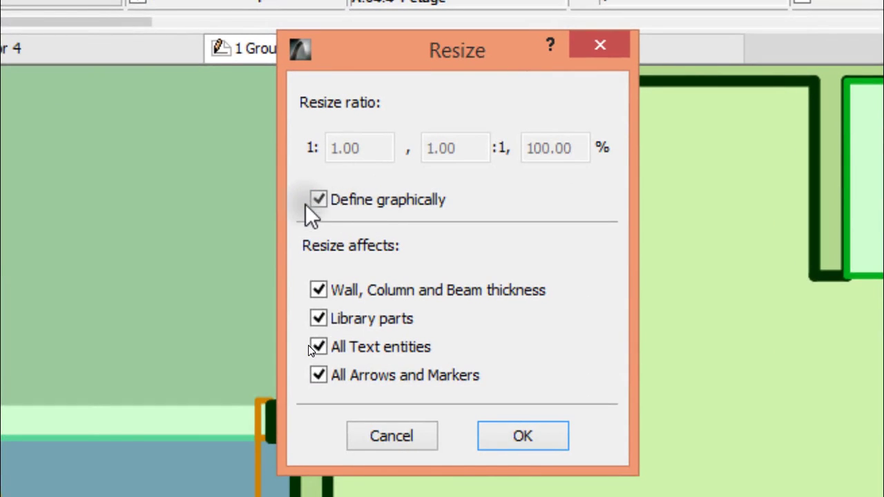
click(524, 436)
click(324, 387)
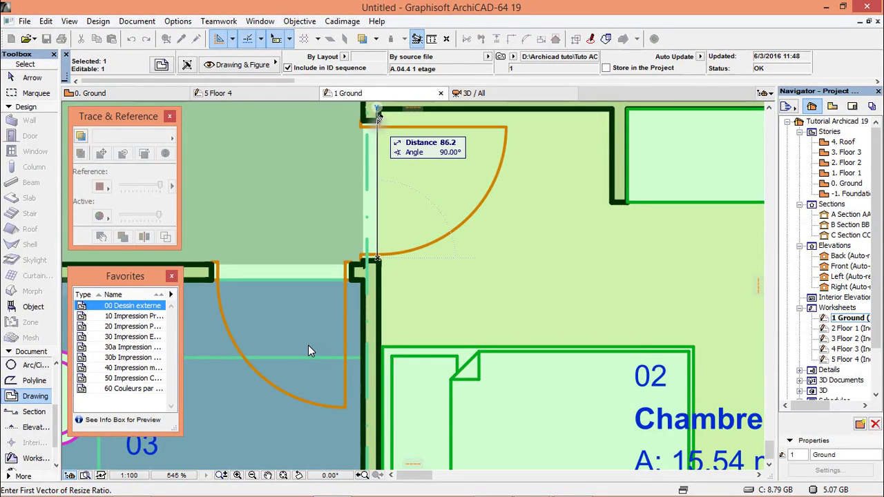
click(377, 116)
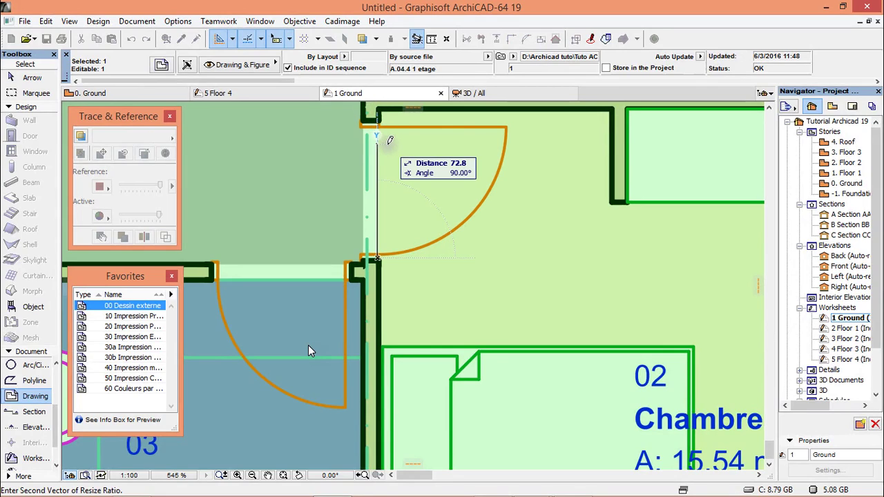
text(90)
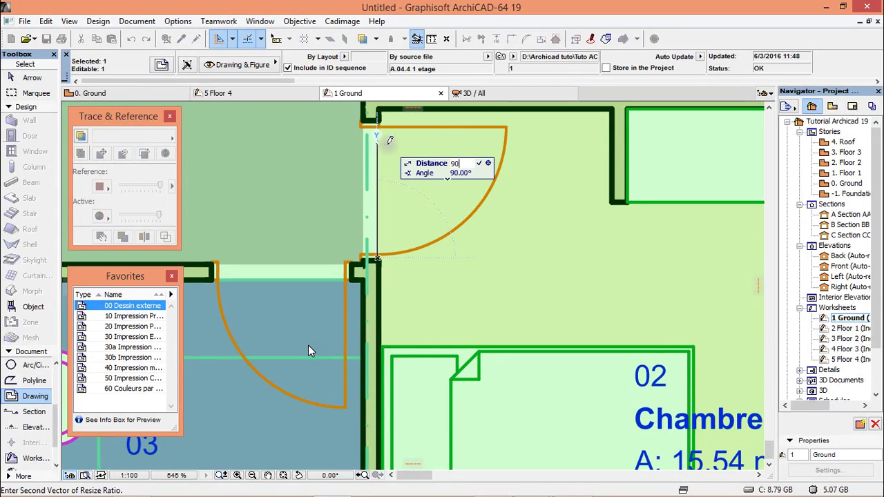
key(Return)
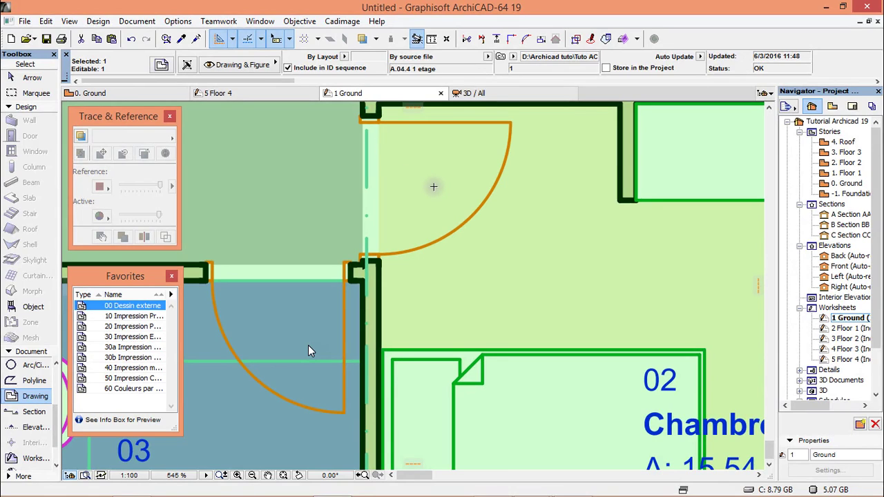
key(m)
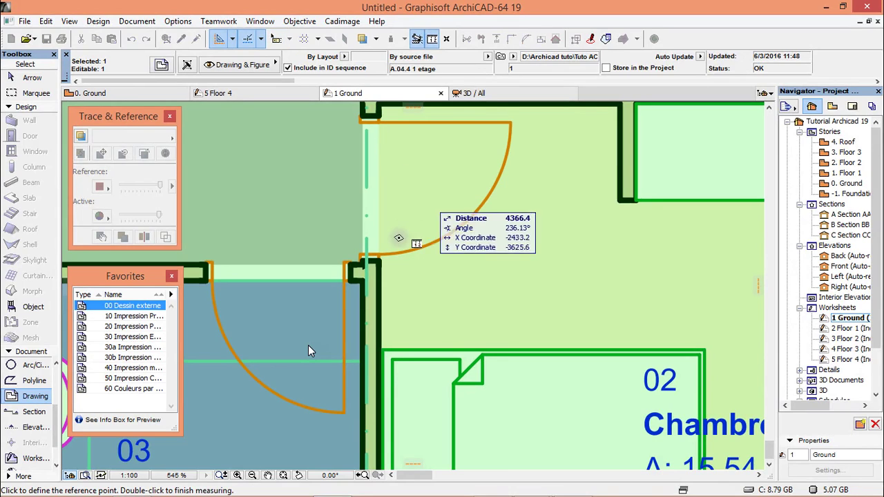
click(376, 259)
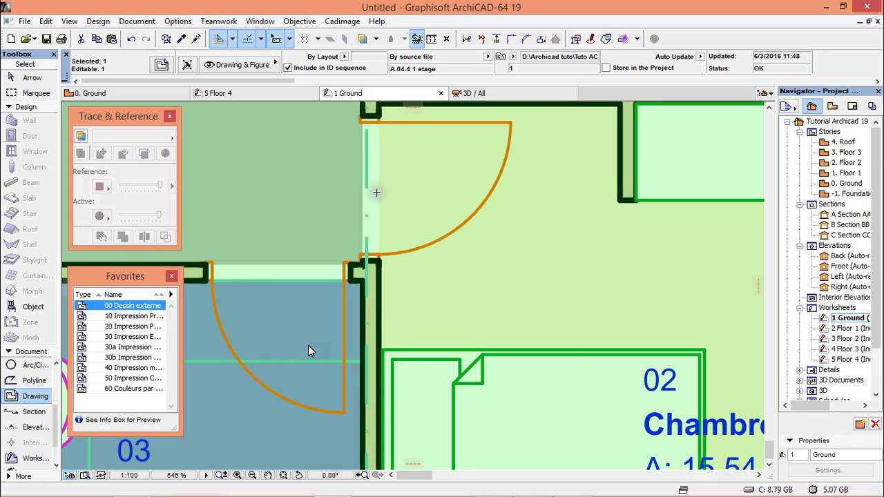
Zoom out and deselect the rescaled 1 etage PDF plan
scroll(400, 207, down, 3)
scroll(418, 192, down, 3)
scroll(309, 351, down, 2)
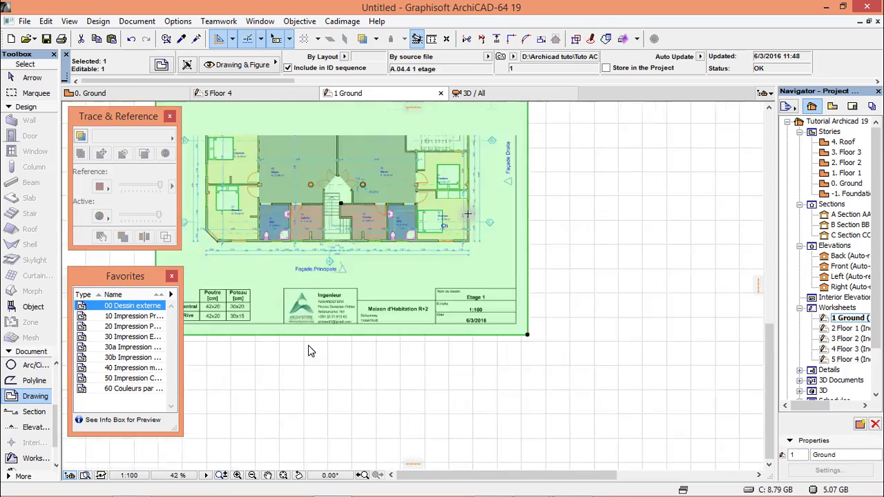
scroll(309, 351, down, 2)
key(Escape)
scroll(308, 351, down, 2)
scroll(308, 351, down, 2)
scroll(309, 351, up, 1)
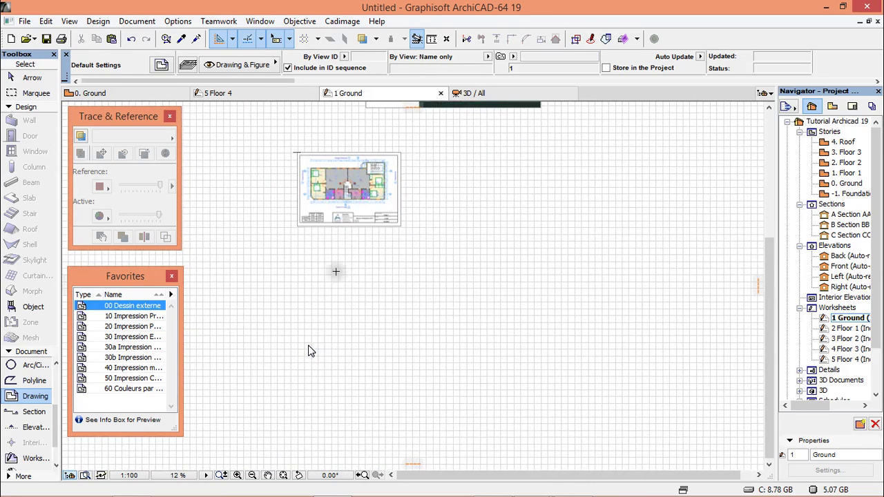
scroll(308, 350, up, 1)
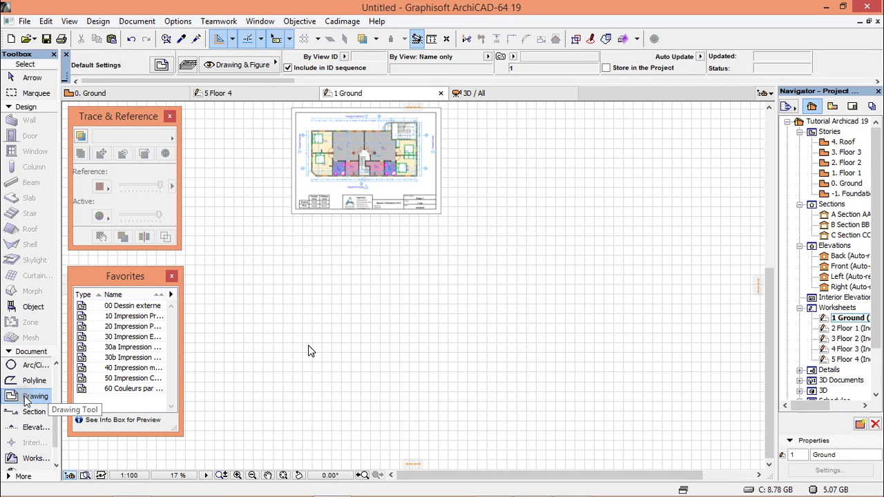
Place Plan image.PNG on the 1 Ground worksheet
click(338, 334)
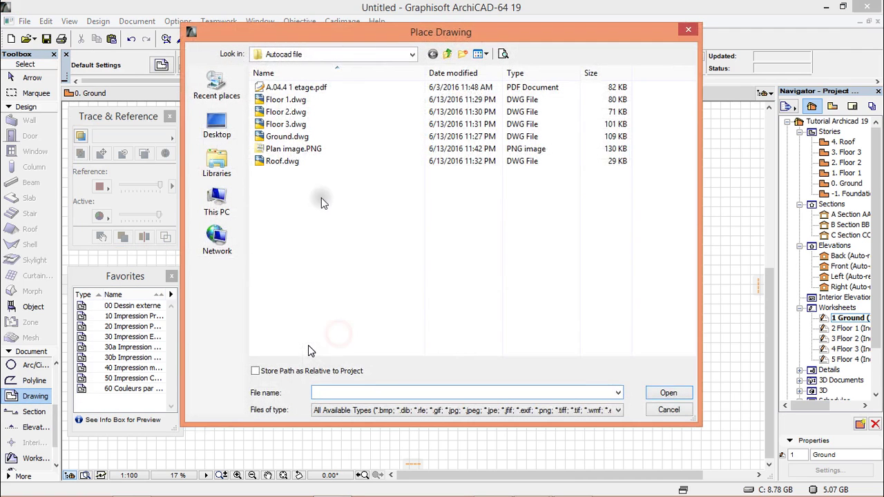
click(286, 148)
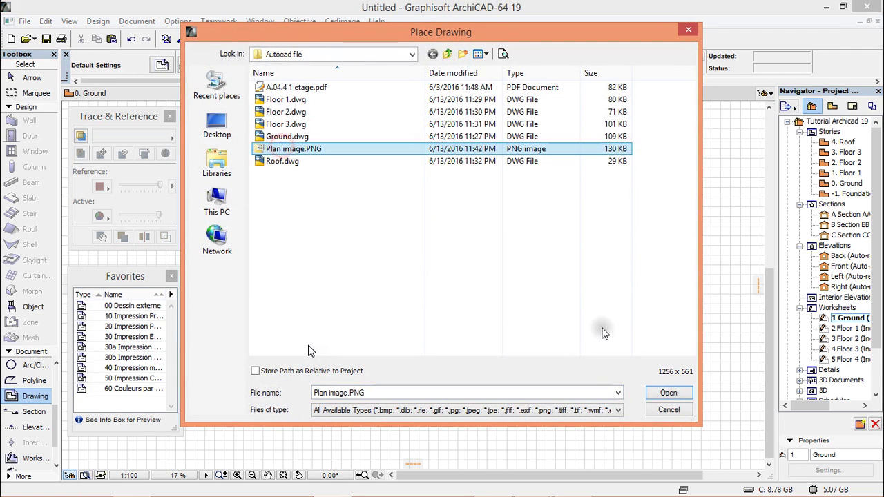
click(664, 395)
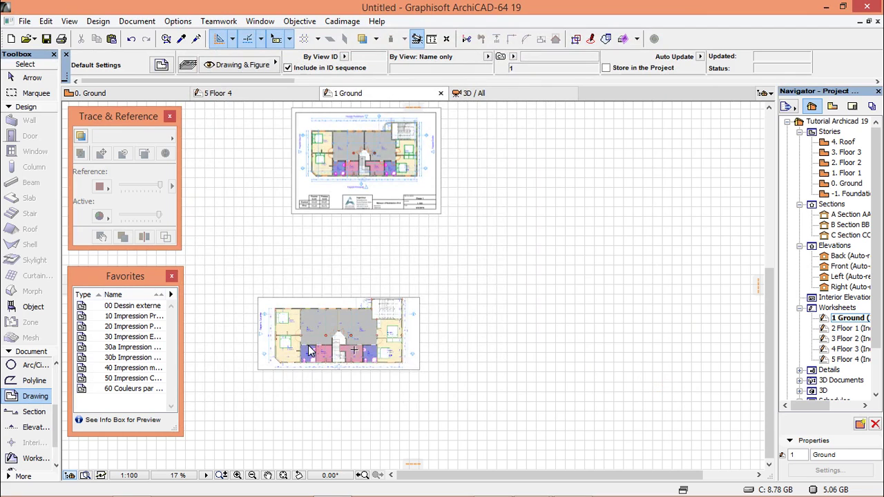
scroll(309, 351, up, 3)
scroll(309, 351, up, 3)
scroll(308, 351, up, 3)
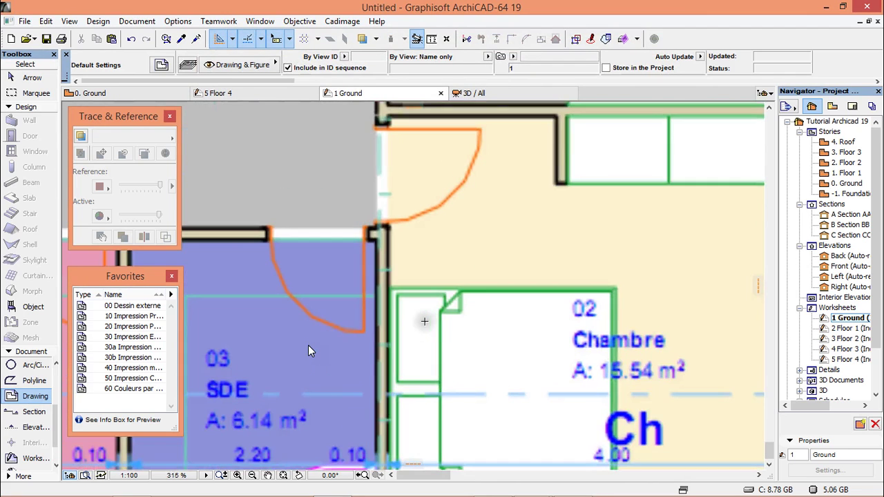
scroll(309, 351, down, 2)
scroll(309, 350, down, 1)
scroll(309, 350, up, 4)
scroll(308, 351, up, 1)
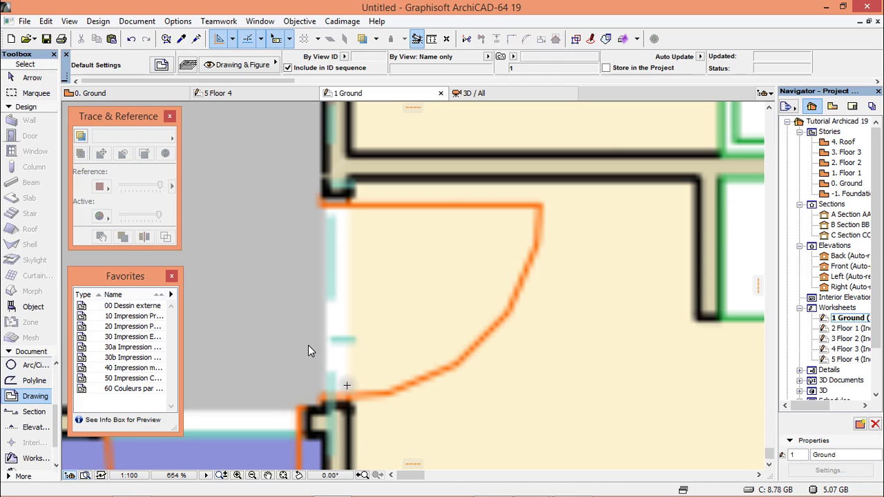
Zoom in and out to inspect the placed plan image's walls and doors
scroll(309, 351, down, 3)
scroll(309, 351, down, 2)
scroll(309, 351, down, 2)
scroll(309, 350, down, 1)
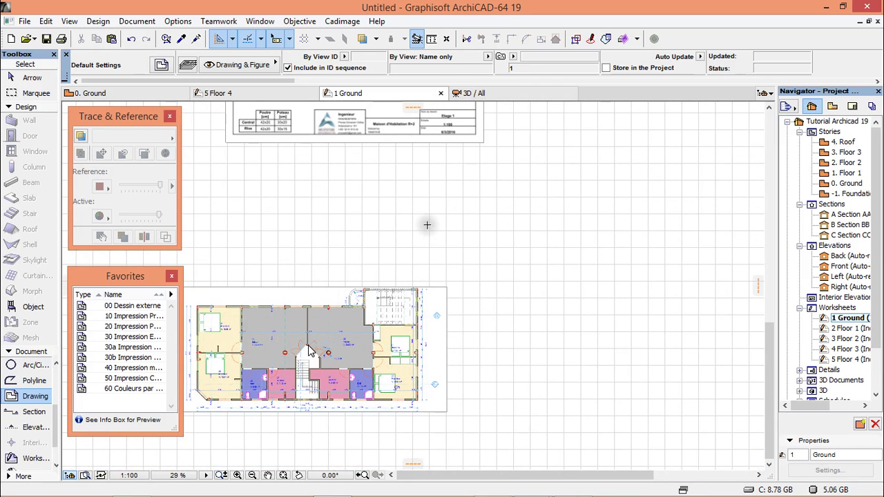
scroll(373, 114, up, 1)
scroll(373, 114, up, 3)
scroll(373, 114, up, 1)
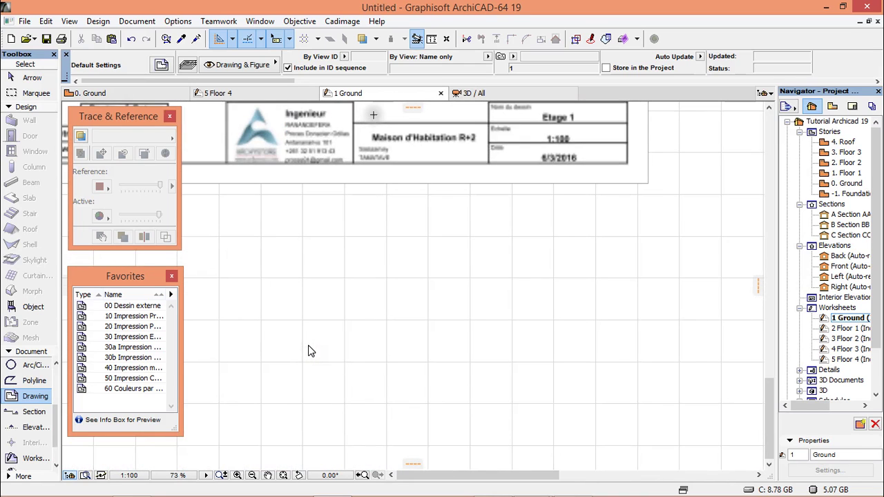
scroll(373, 114, up, 1)
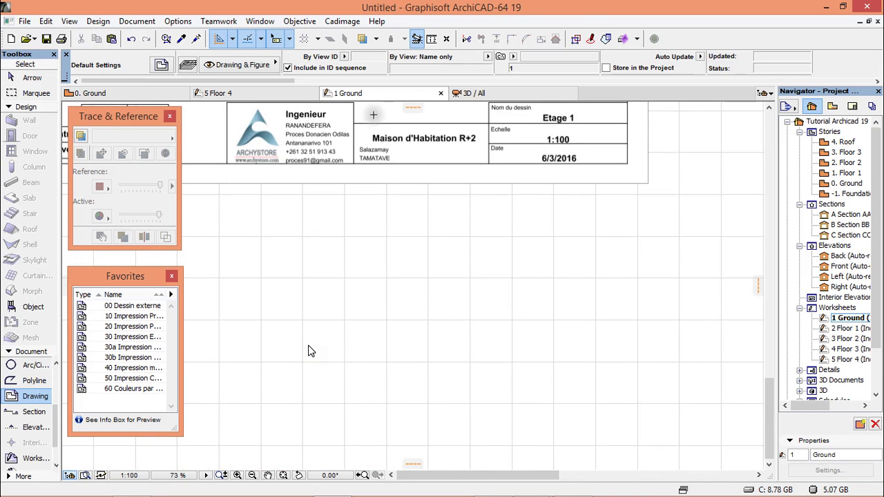
scroll(373, 114, down, 3)
scroll(395, 306, down, 1)
scroll(395, 306, up, 2)
scroll(372, 318, up, 3)
scroll(372, 317, up, 4)
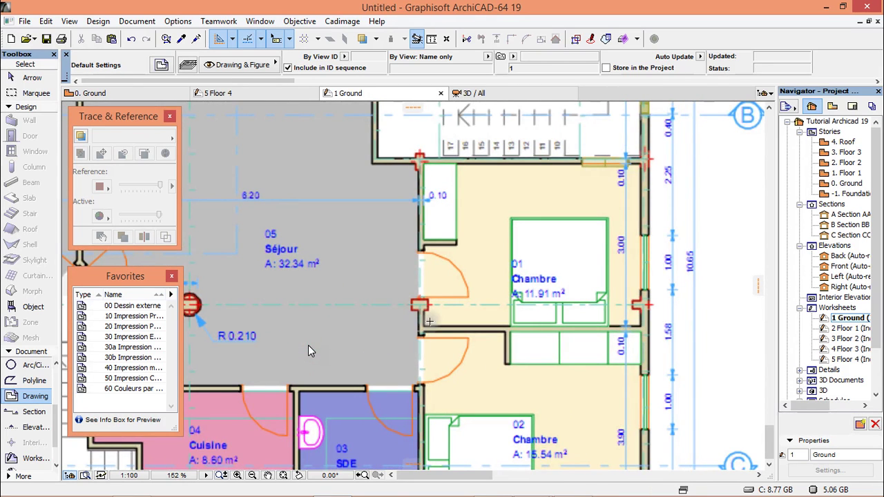
scroll(450, 375, up, 5)
scroll(449, 375, up, 3)
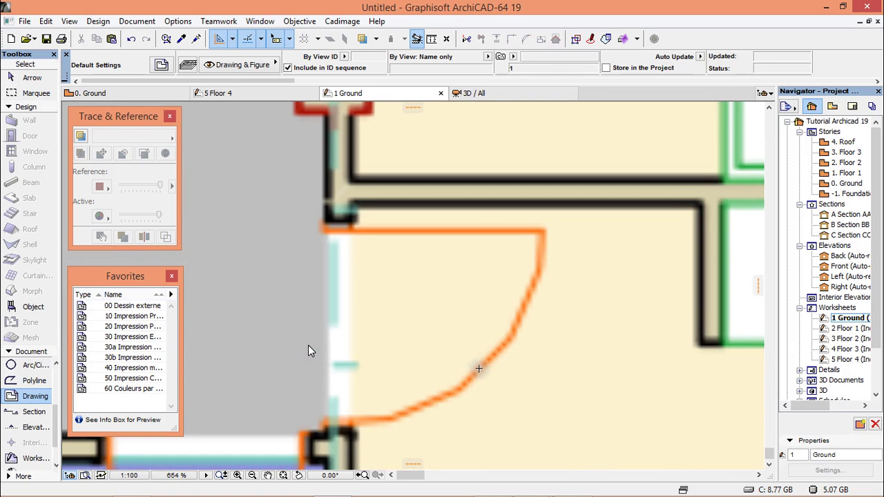
scroll(309, 350, down, 8)
Zoom out to find the dark Ground.dwg plan, then zoom in on its bedroom walls
scroll(309, 350, down, 7)
scroll(308, 351, down, 5)
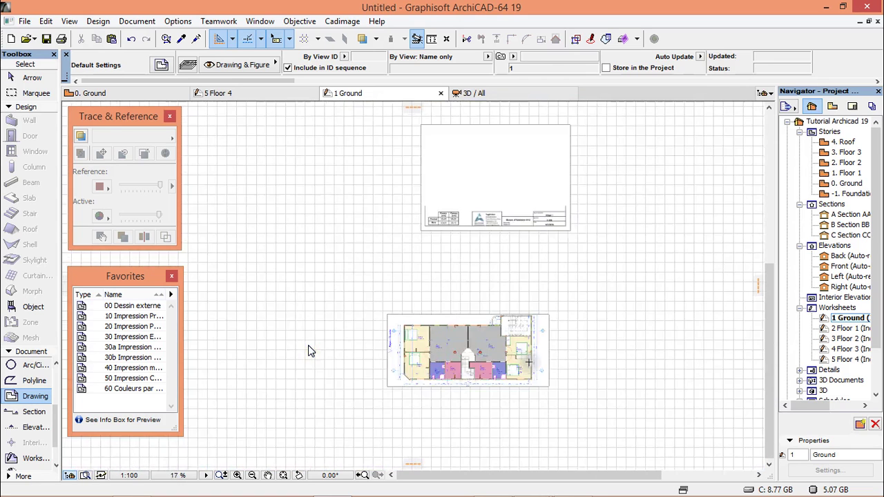
scroll(309, 351, down, 2)
scroll(309, 350, down, 2)
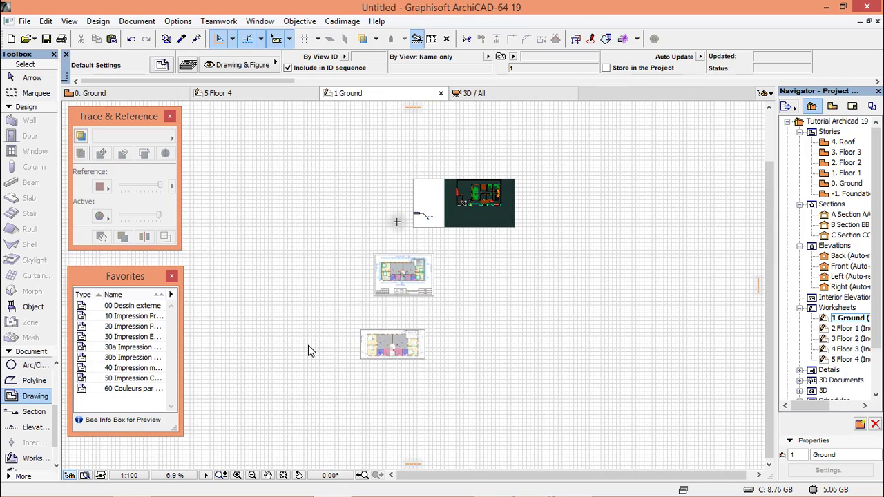
scroll(308, 351, up, 4)
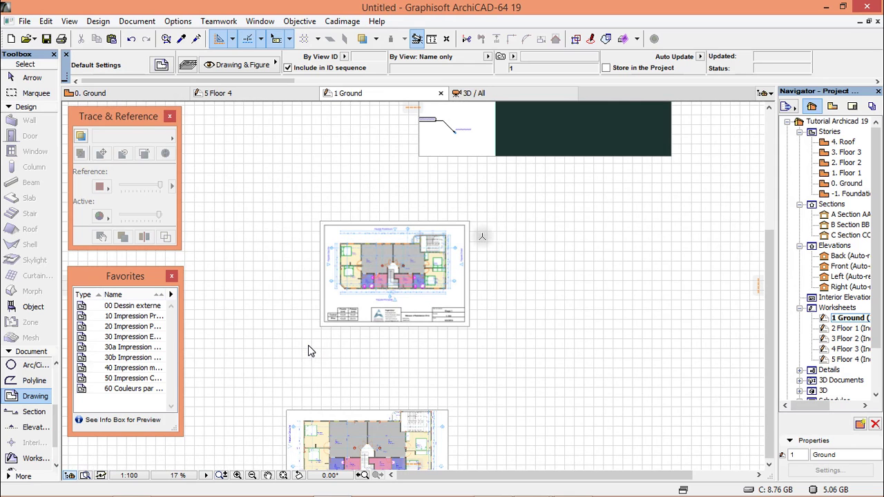
scroll(309, 351, down, 3)
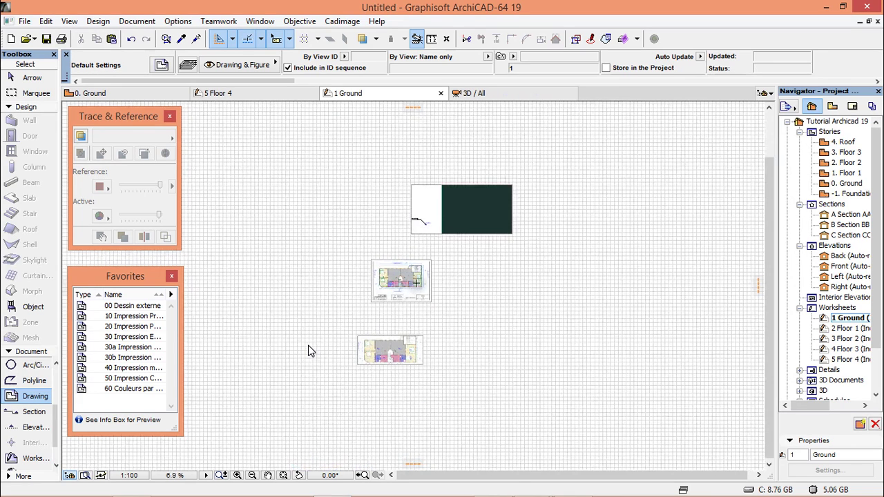
scroll(308, 351, up, 1)
scroll(308, 351, up, 1)
scroll(308, 351, up, 3)
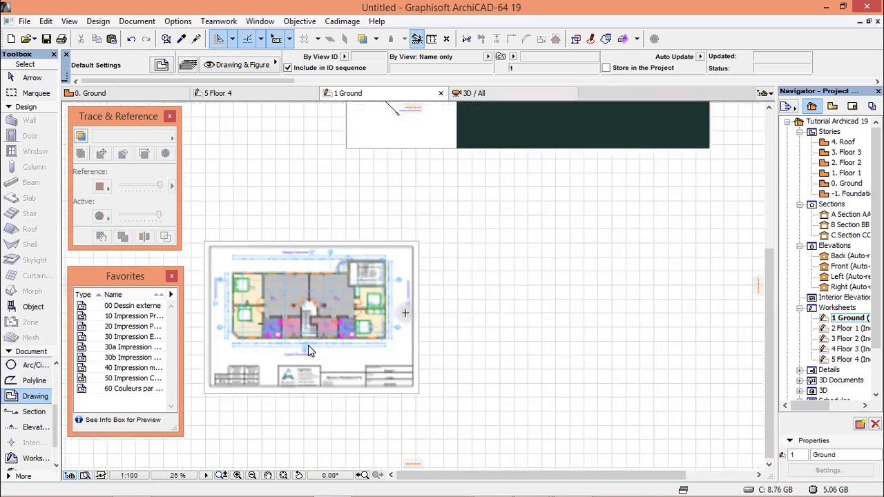
scroll(308, 350, down, 2)
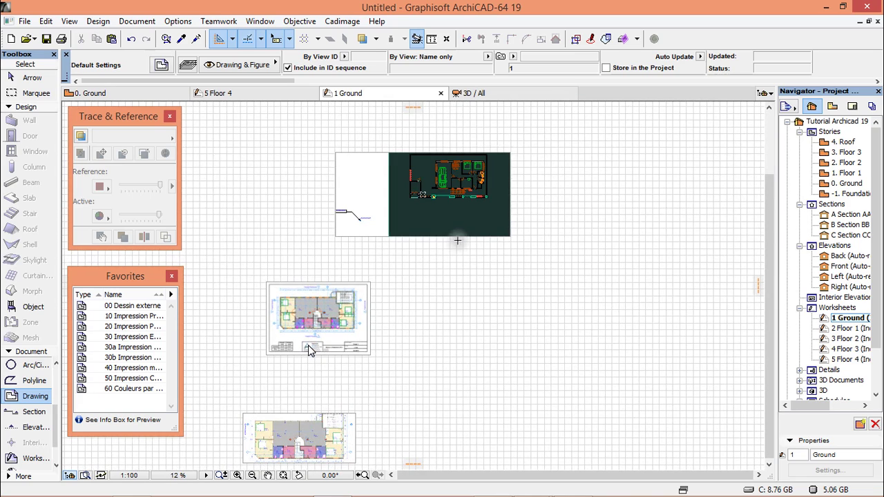
scroll(483, 164, up, 4)
scroll(476, 166, up, 3)
scroll(462, 166, up, 2)
scroll(462, 167, up, 2)
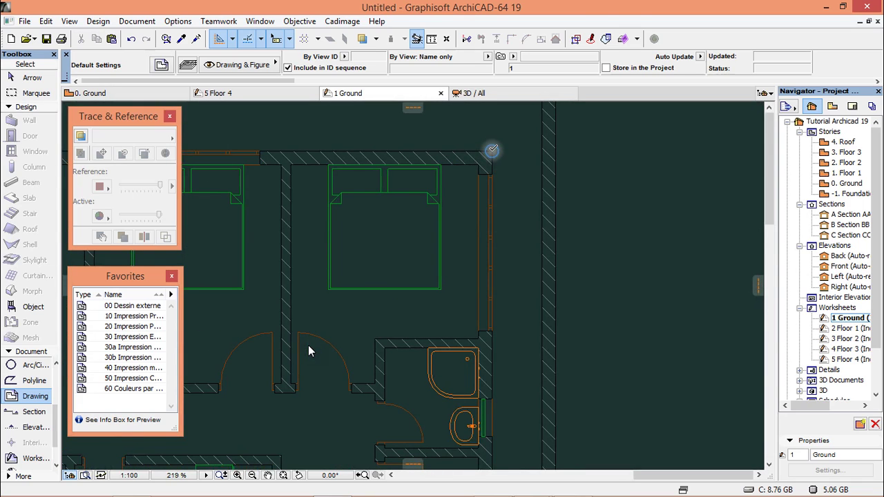
Place guide lines and points at the top bedroom wall corners of the DWG plan
click(492, 149)
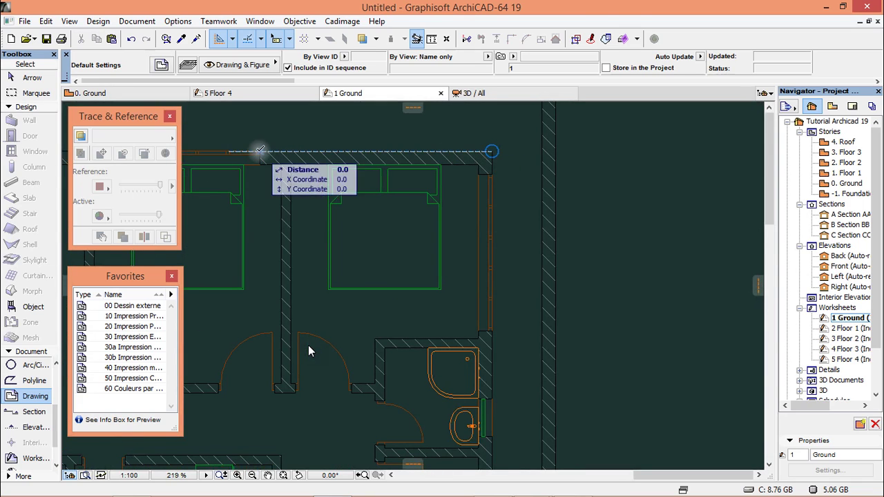
click(259, 150)
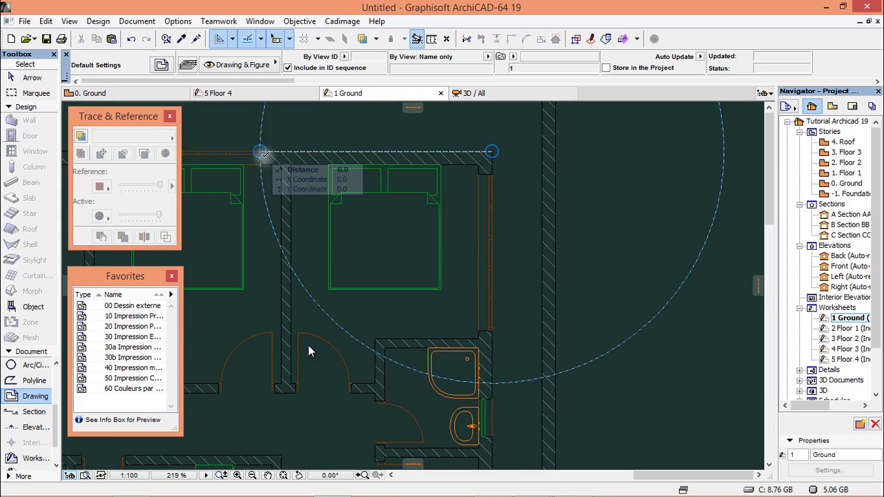
click(280, 164)
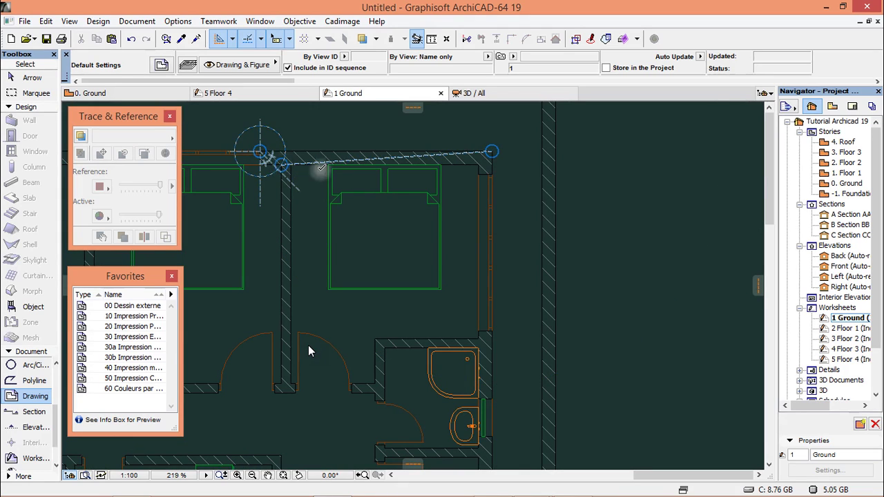
click(491, 172)
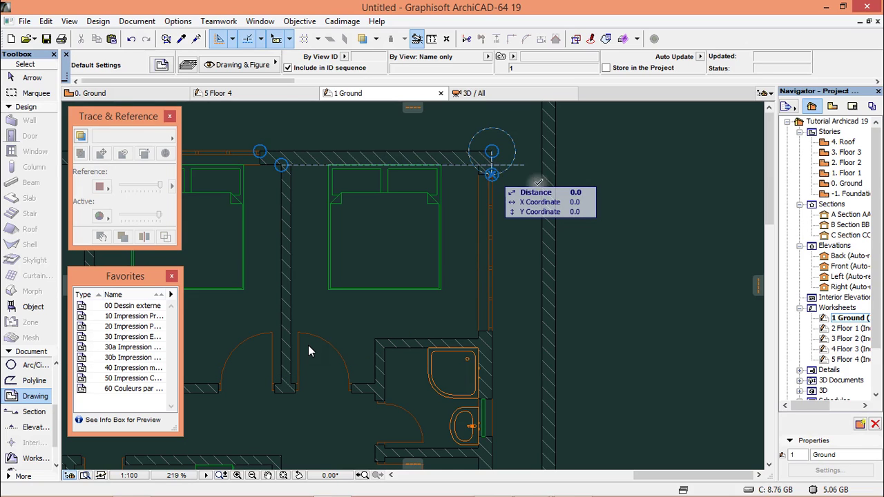
scroll(549, 184, down, 3)
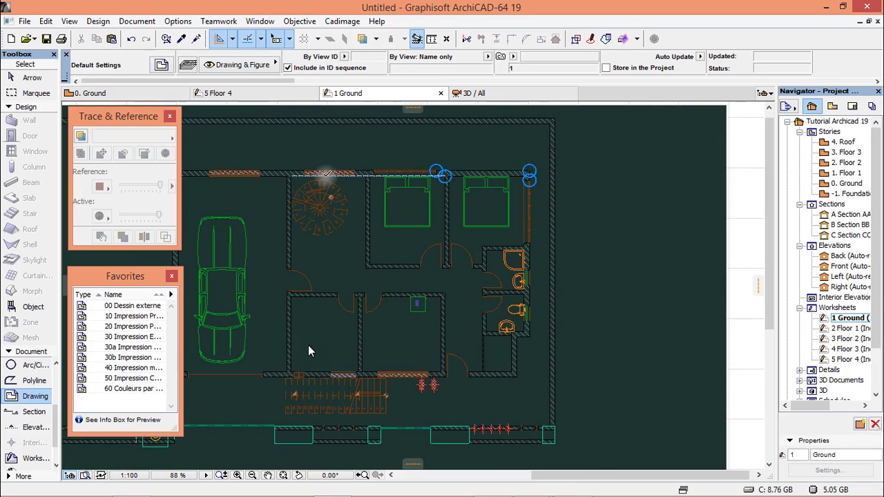
scroll(314, 176, up, 3)
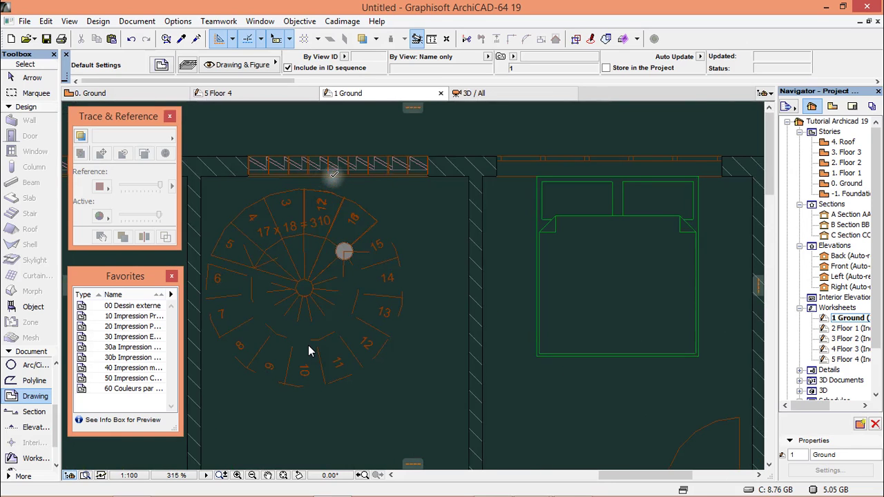
click(497, 156)
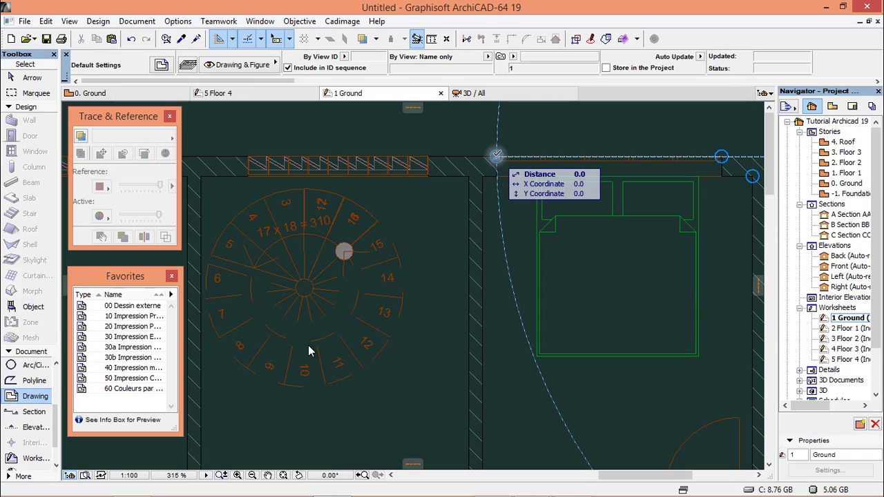
scroll(496, 155, down, 3)
scroll(496, 154, down, 3)
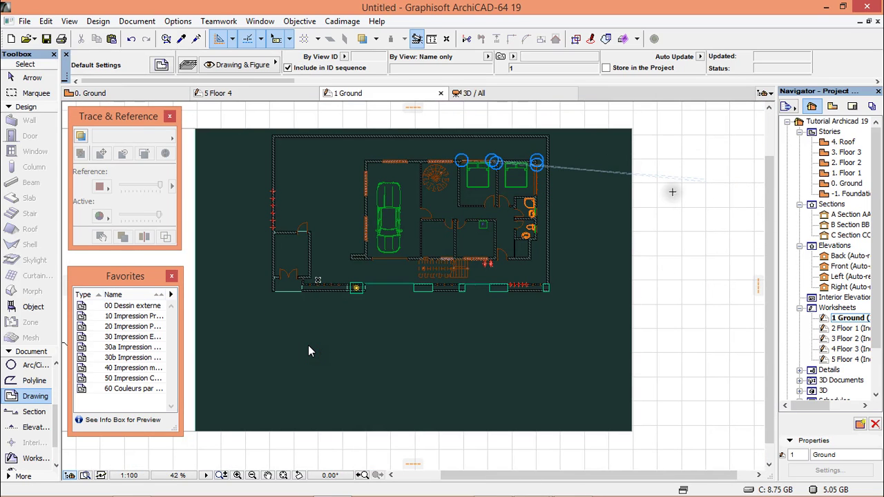
scroll(561, 171, down, 3)
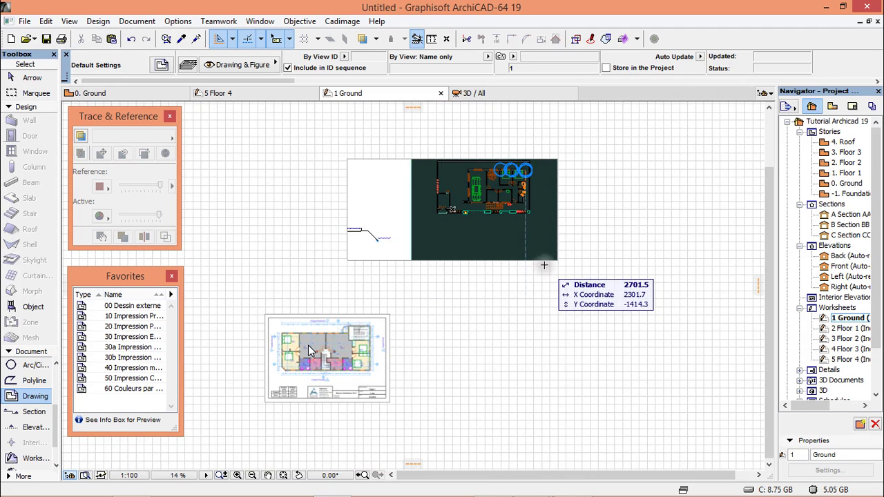
Switch to the 0. Ground floor plan
click(128, 93)
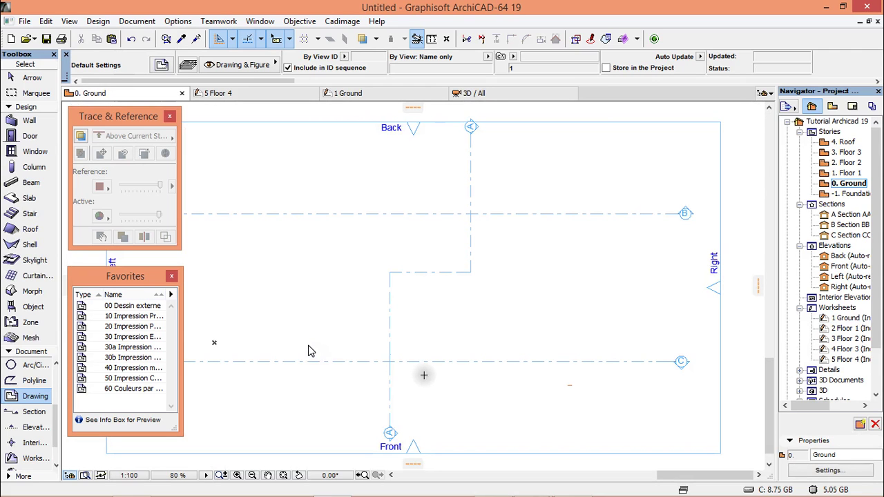
scroll(529, 277, down, 2)
scroll(529, 277, down, 1)
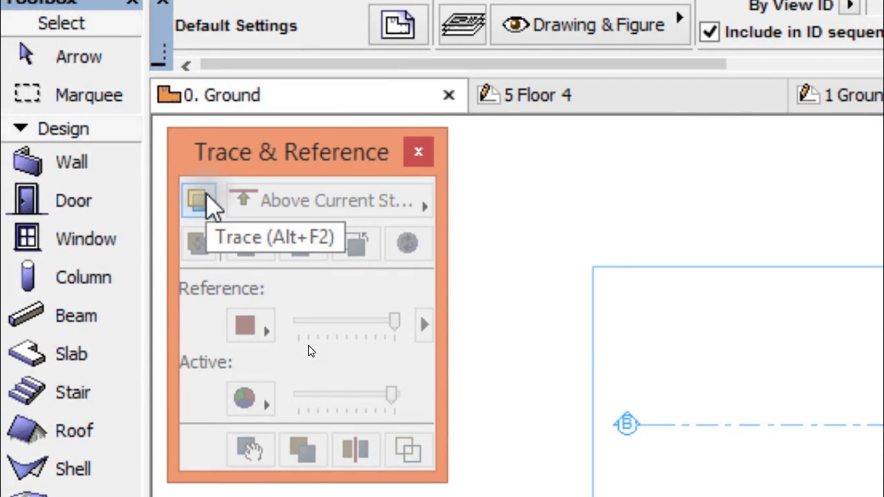
Turn on Trace and browse to set 1 Ground (Independent) as the trace reference
click(206, 196)
click(343, 196)
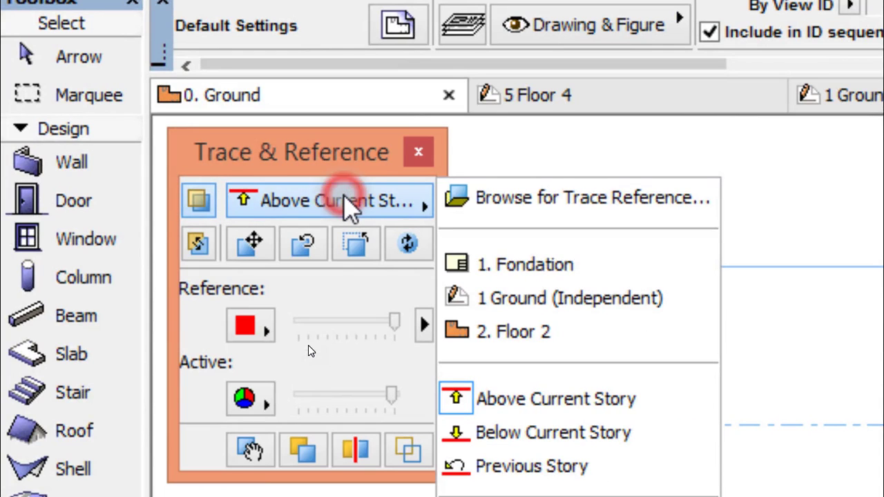
click(511, 202)
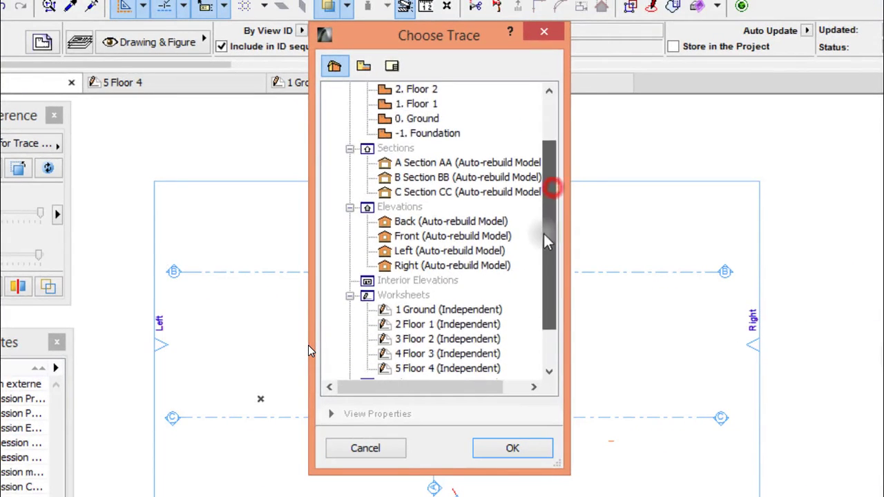
drag(545, 253, 540, 268)
click(424, 251)
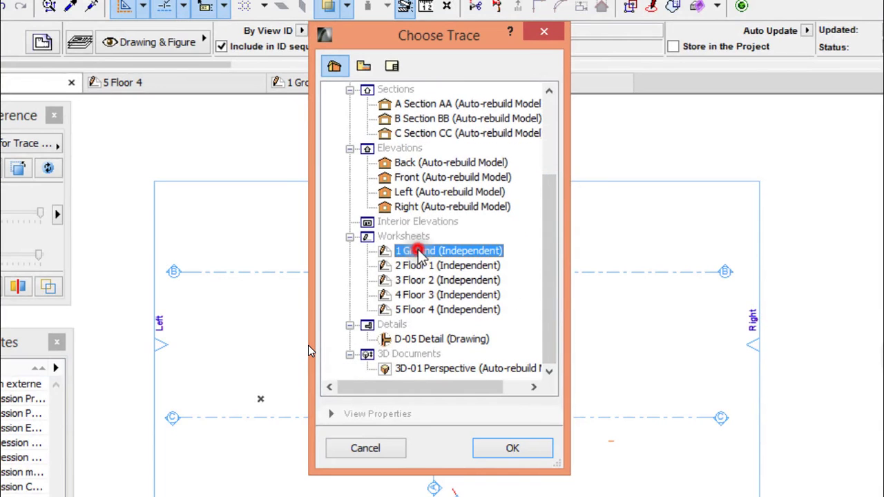
Confirm the 1 Ground worksheet as reference and fit the Ground story's grid to the window
click(491, 449)
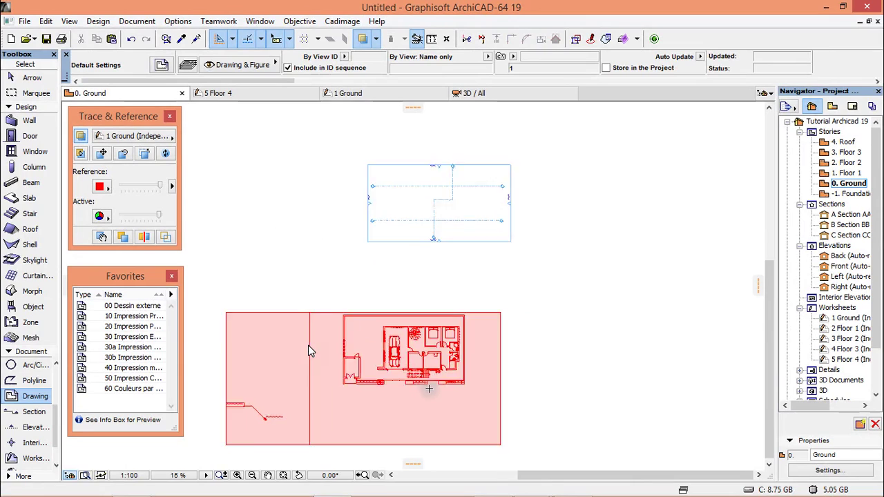
scroll(309, 350, down, 2)
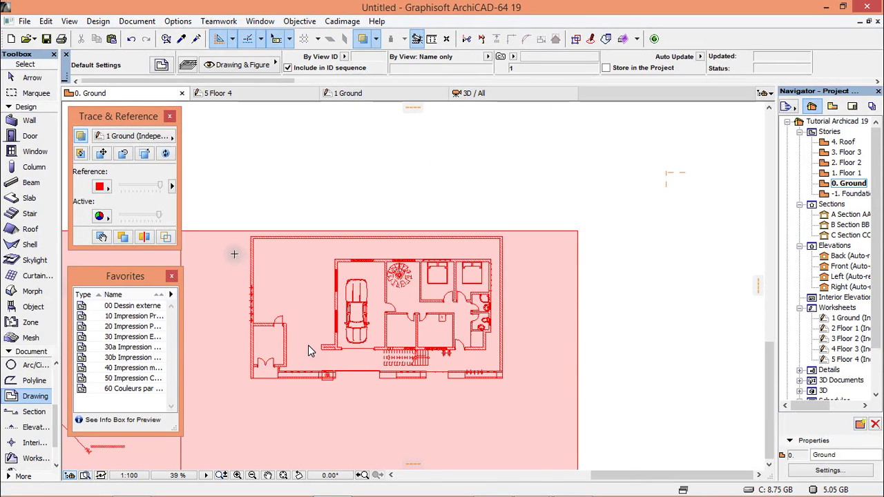
scroll(308, 351, down, 3)
scroll(309, 350, up, 2)
key(ctrl+apostrophe)
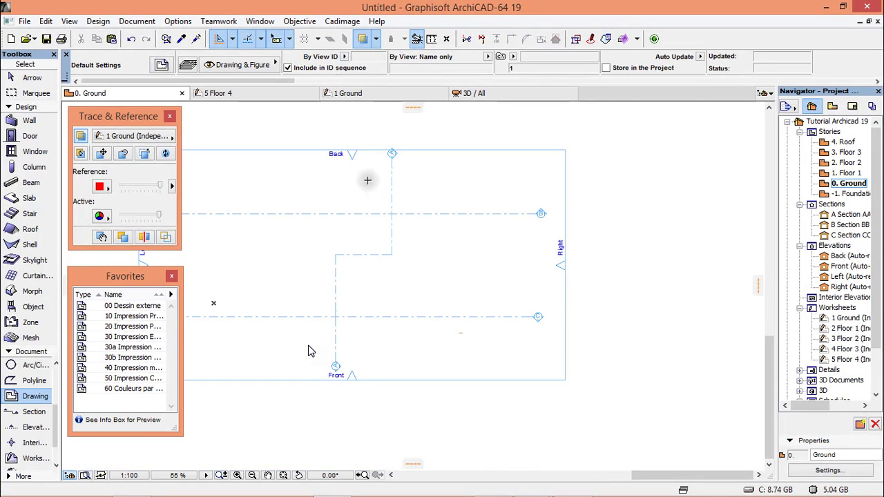
scroll(487, 200, down, 5)
scroll(464, 339, up, 3)
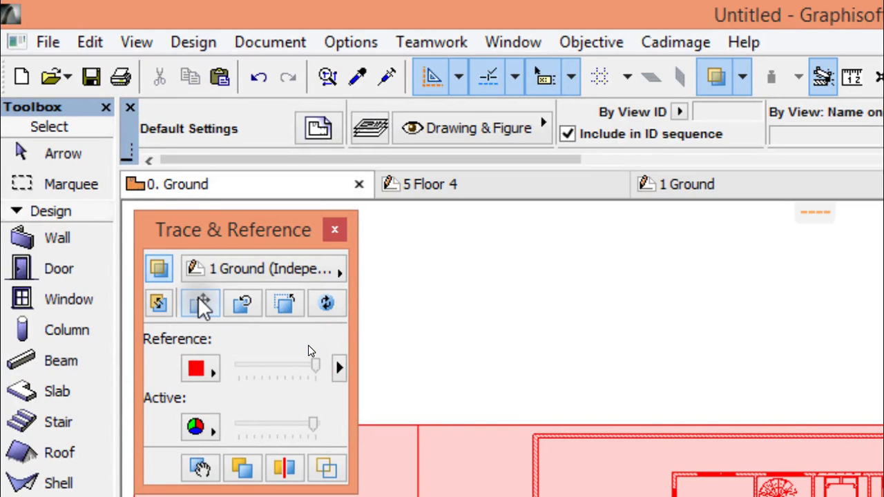
Drag the reference plan from its corner onto the grid, inside the elevation markers
click(198, 297)
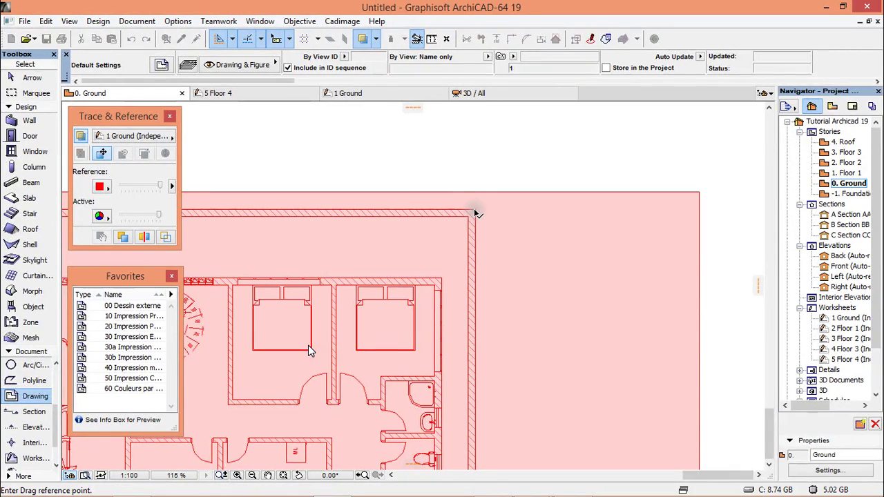
click(473, 207)
scroll(412, 241, down, 3)
scroll(414, 240, down, 3)
scroll(422, 185, up, 3)
scroll(431, 186, up, 5)
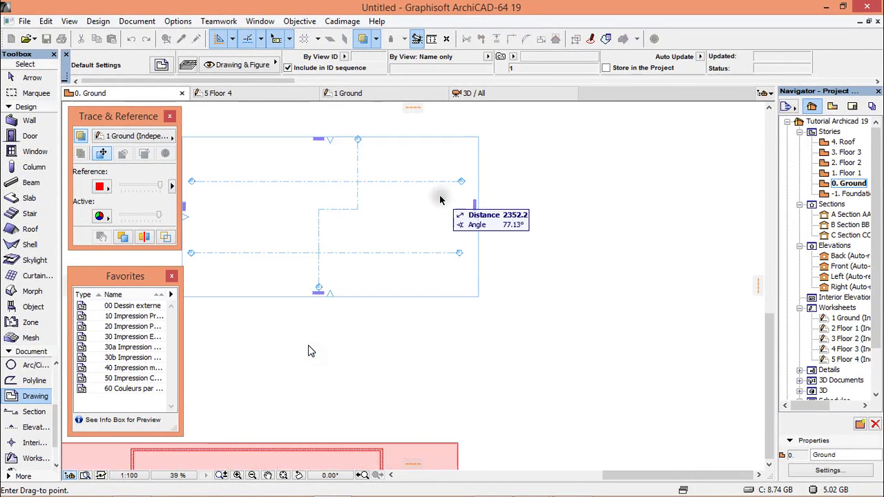
scroll(442, 183, down, 3)
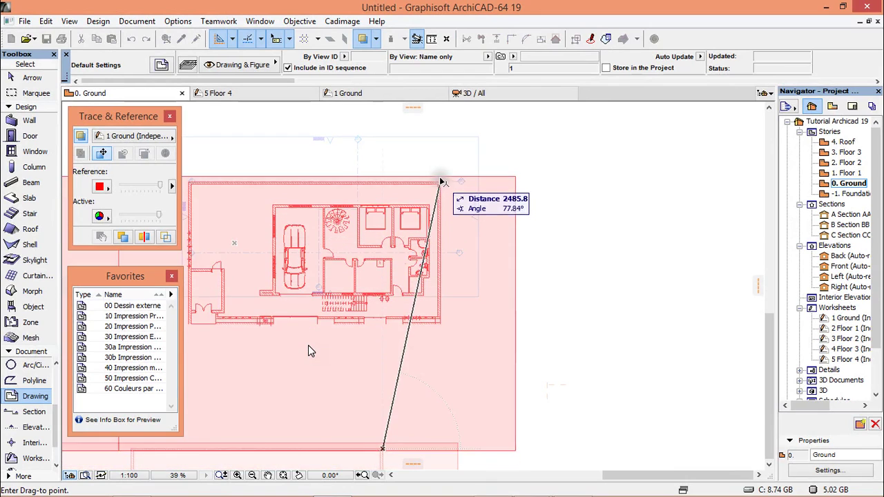
click(461, 149)
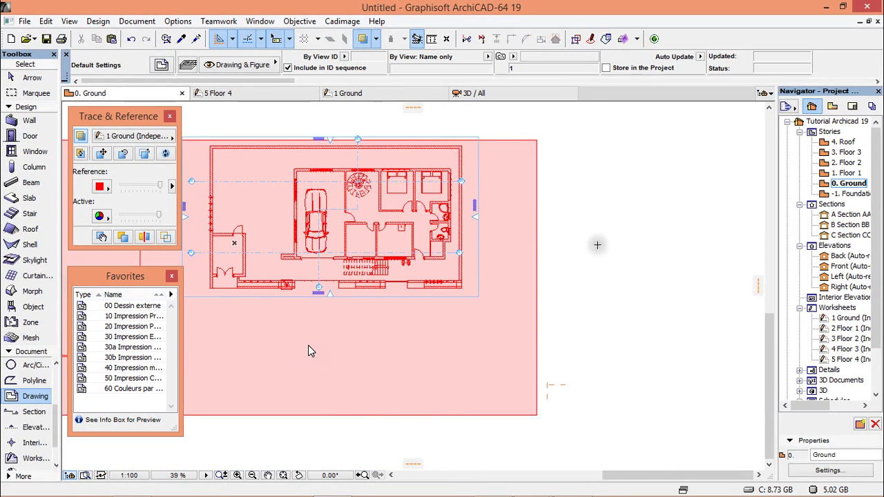
key(ctrl+minus)
key(ctrl+plus)
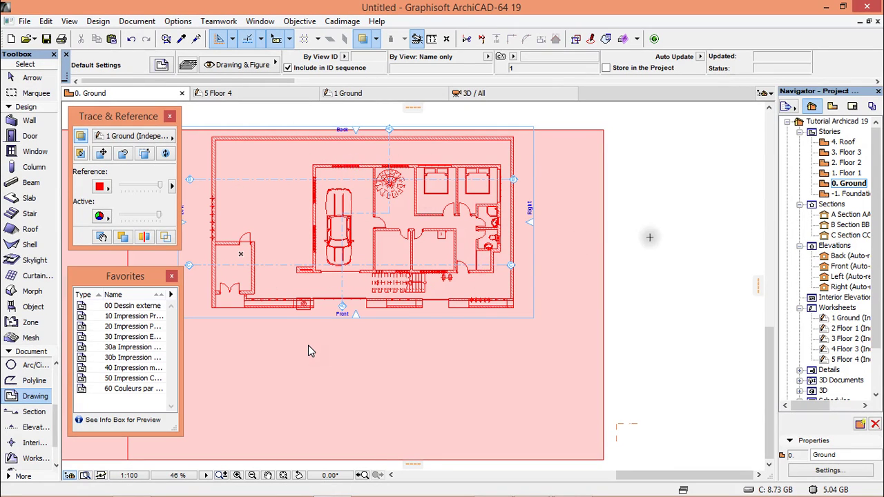
Draw a trial wall along the red reference plan's top edge, right corner to left
scroll(400, 200, down, 3)
scroll(427, 204, up, 3)
scroll(452, 210, up, 2)
scroll(309, 350, up, 1)
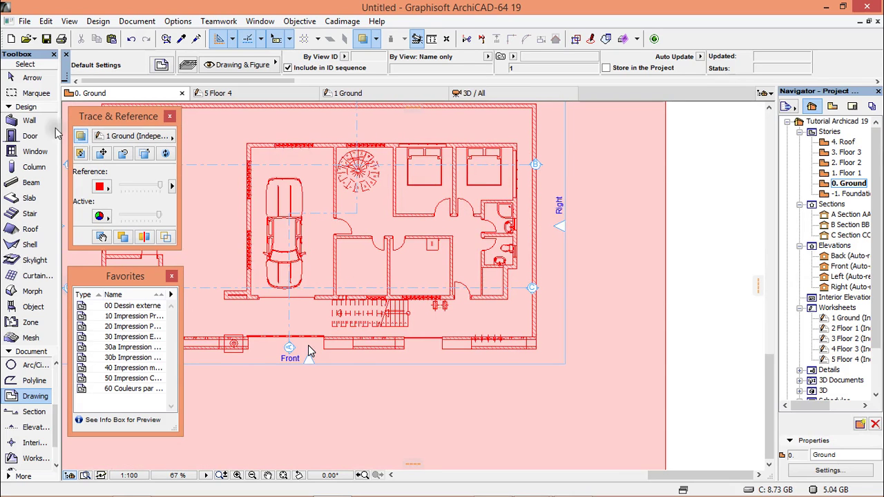
click(29, 120)
scroll(518, 145, up, 4)
scroll(517, 146, up, 1)
click(516, 135)
scroll(516, 135, down, 5)
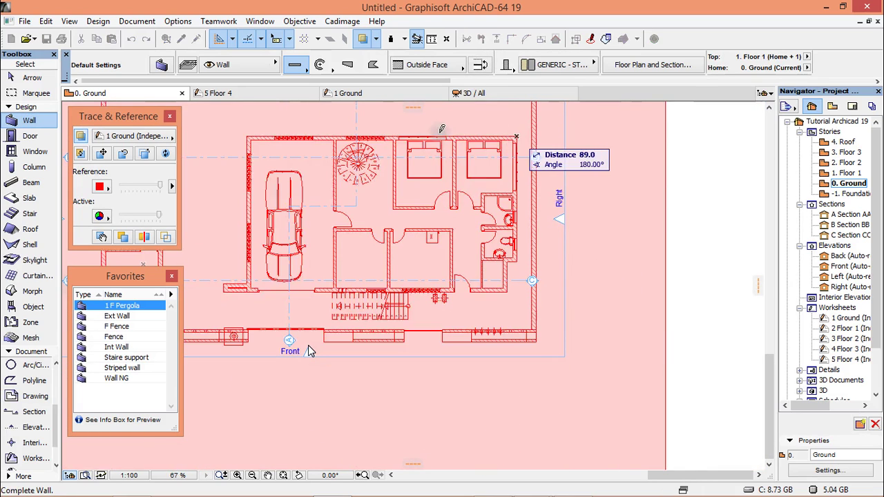
scroll(247, 131, up, 1)
scroll(248, 130, up, 3)
click(247, 131)
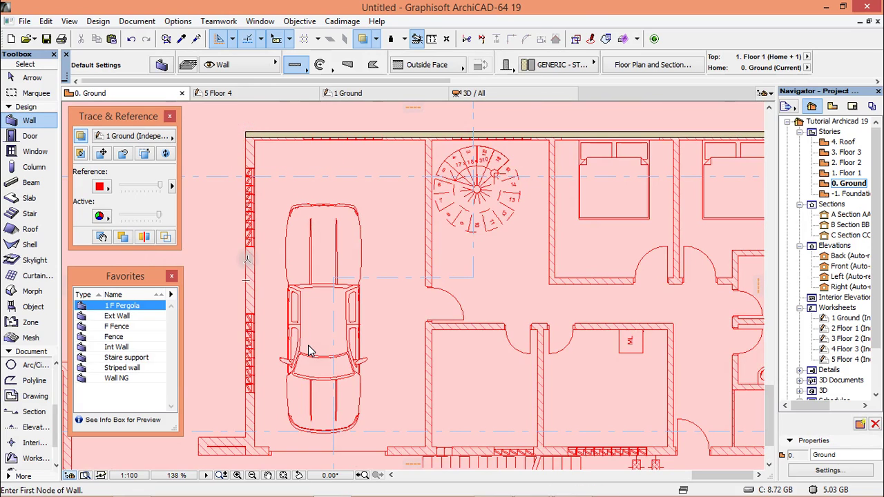
Undo the trial wall and zoom out to see all placed drawings
scroll(309, 350, down, 2)
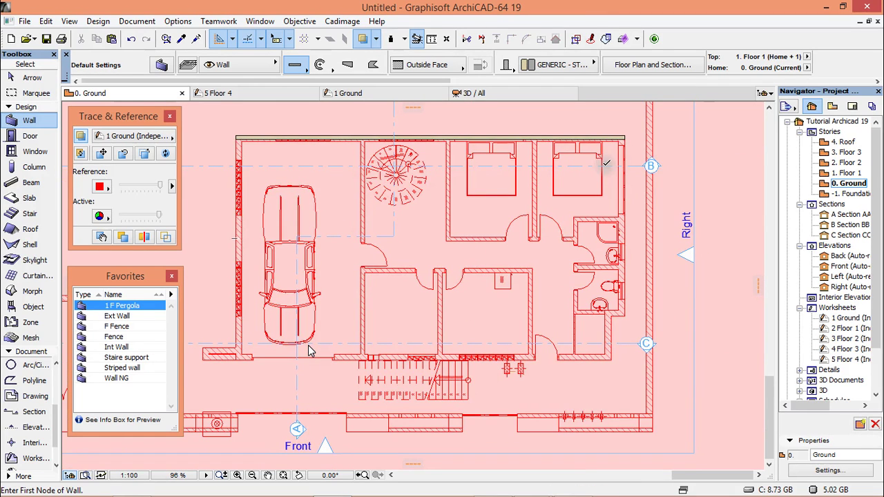
key(ctrl+z)
key(ctrl+z)
key(ctrl+z)
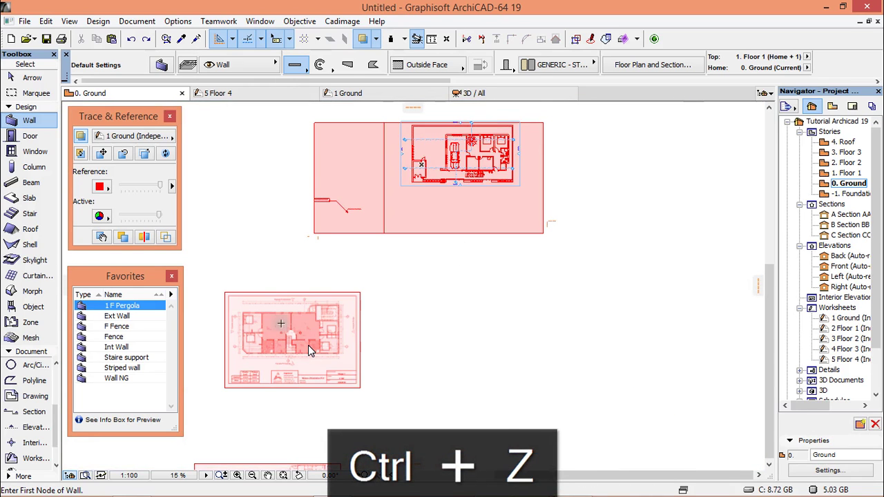
Bring the Etage 1 plan into view and set a vertical guide on its right outer wall
key(ctrl+z)
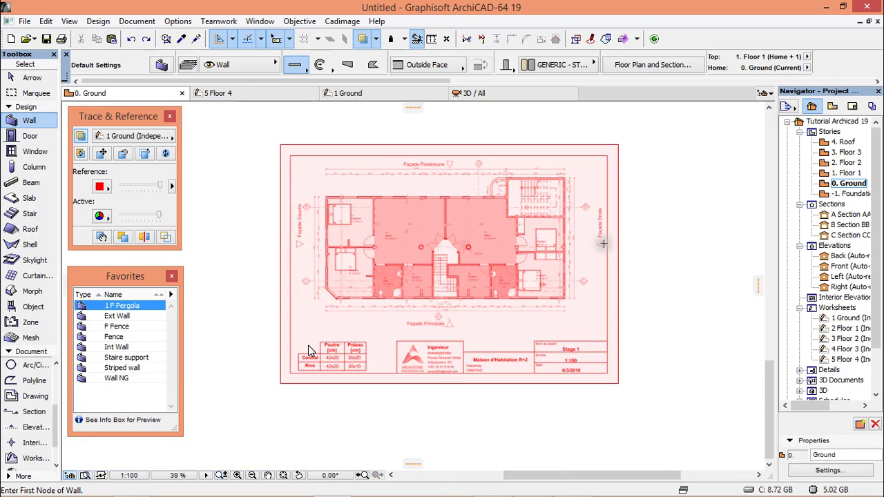
key(ctrl+z)
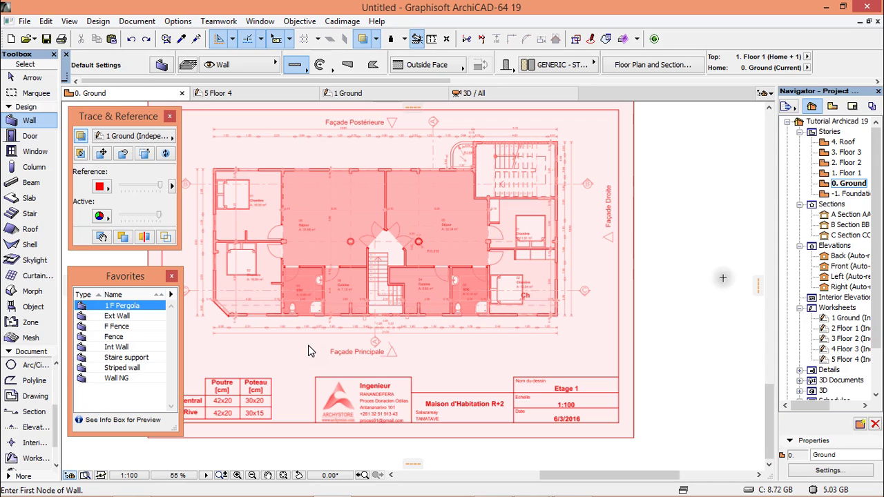
click(757, 287)
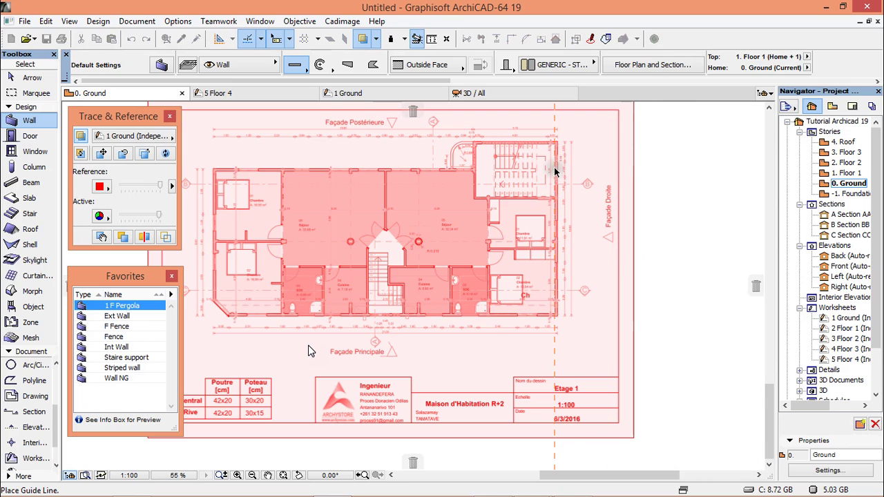
drag(750, 287, 715, 305)
scroll(556, 142, up, 2)
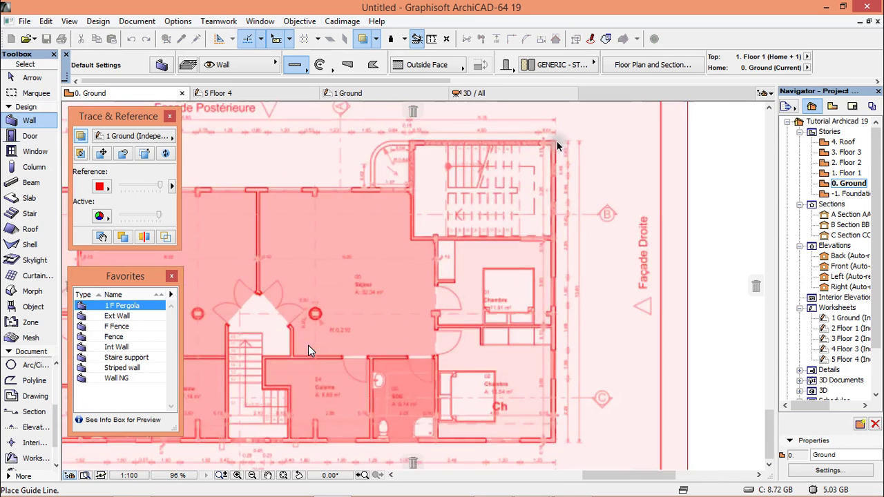
scroll(556, 142, up, 3)
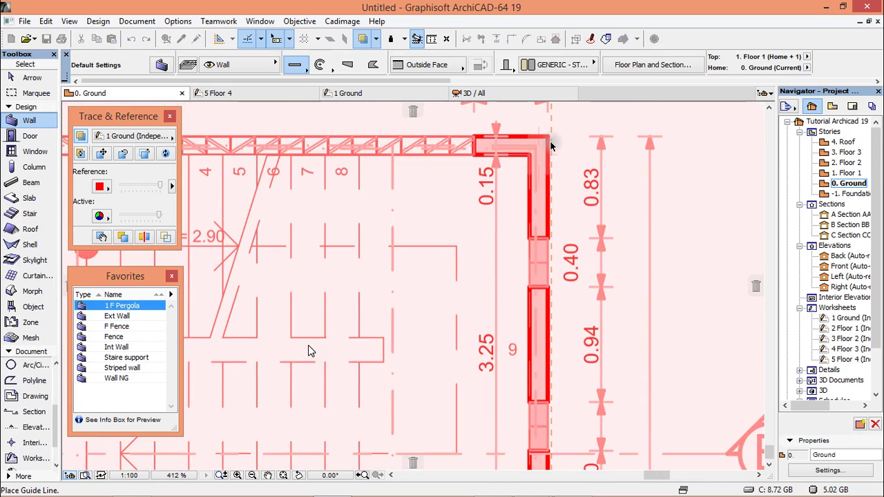
click(549, 142)
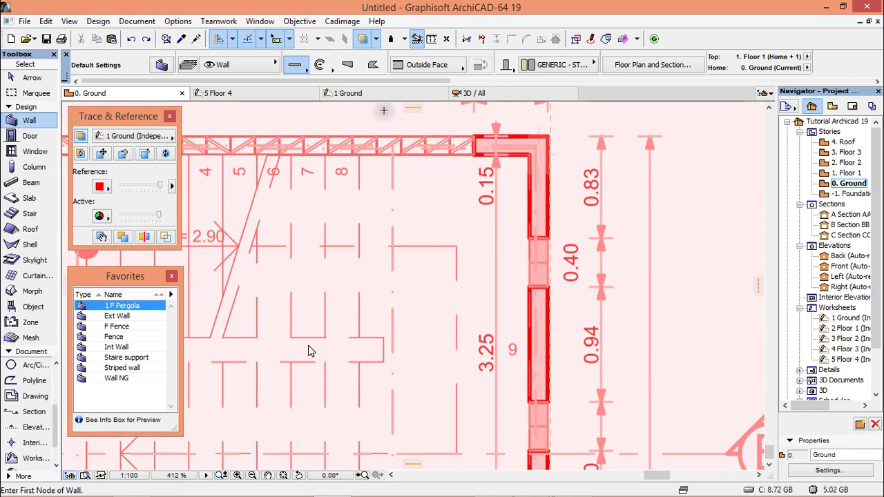
Add horizontal guide lines along the top and bottom outer wall edges
drag(409, 109, 544, 146)
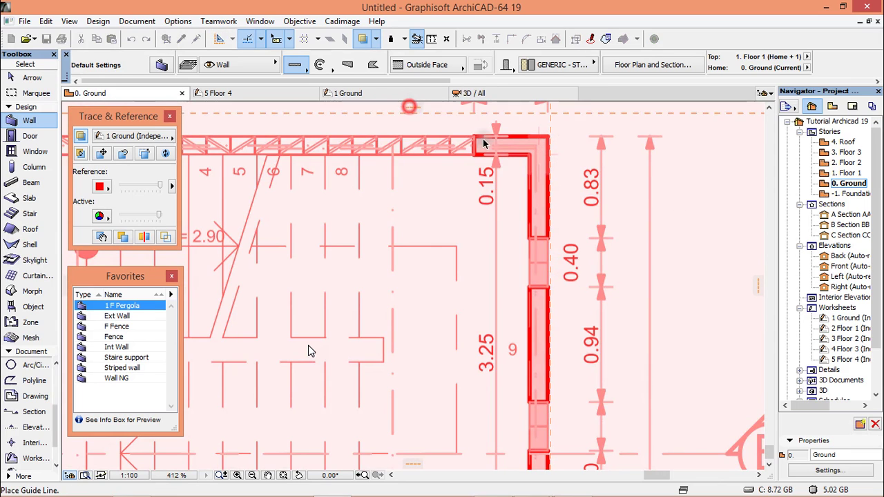
click(545, 138)
scroll(552, 131, down, 5)
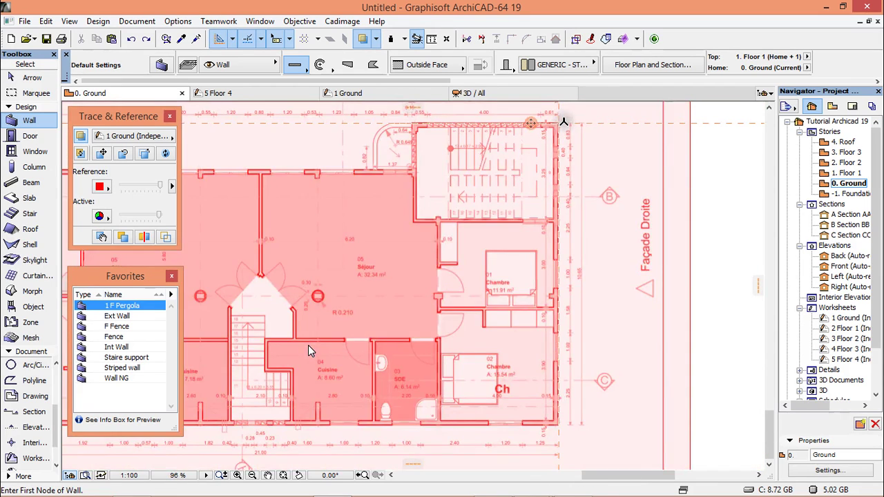
scroll(561, 428, up, 5)
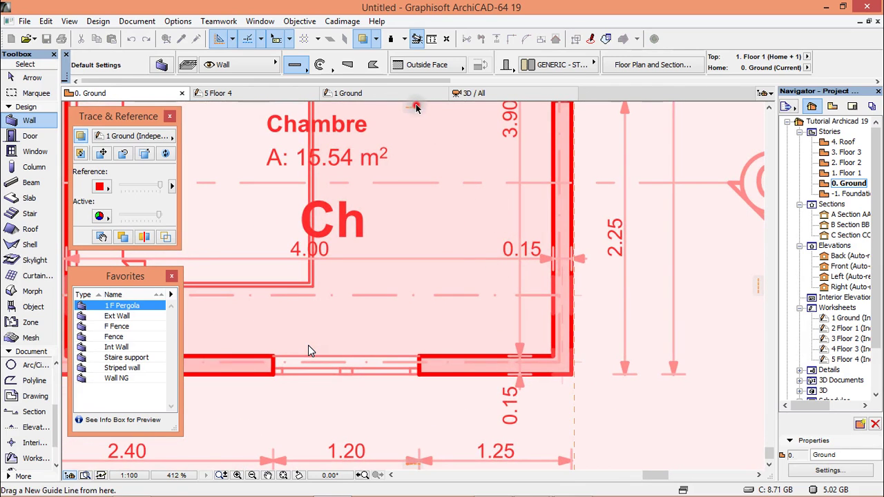
drag(414, 108, 537, 328)
scroll(551, 376, up, 3)
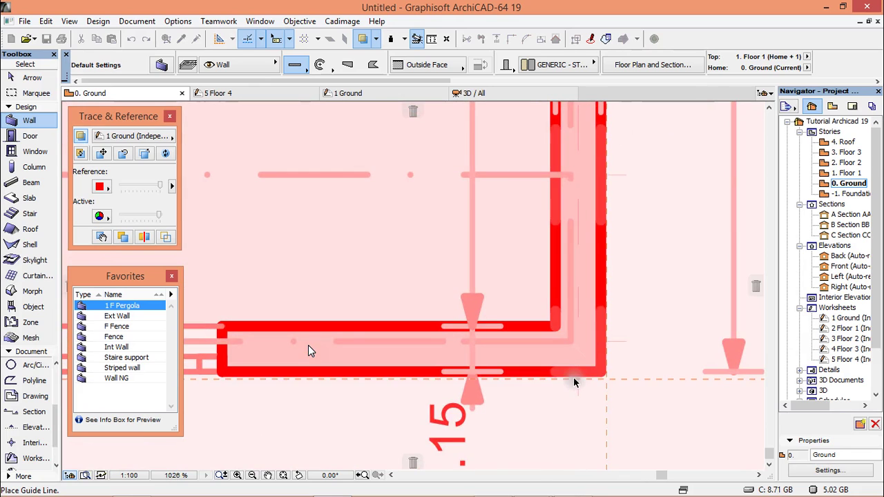
click(574, 379)
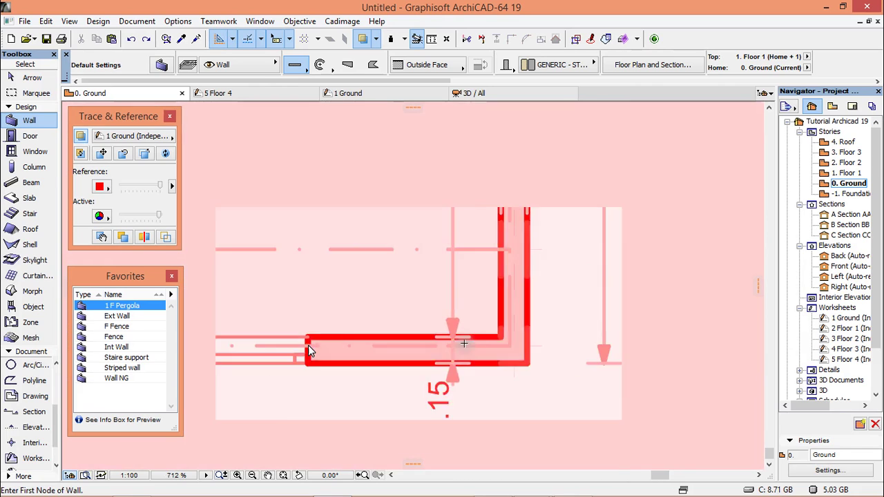
scroll(524, 345, down, 5)
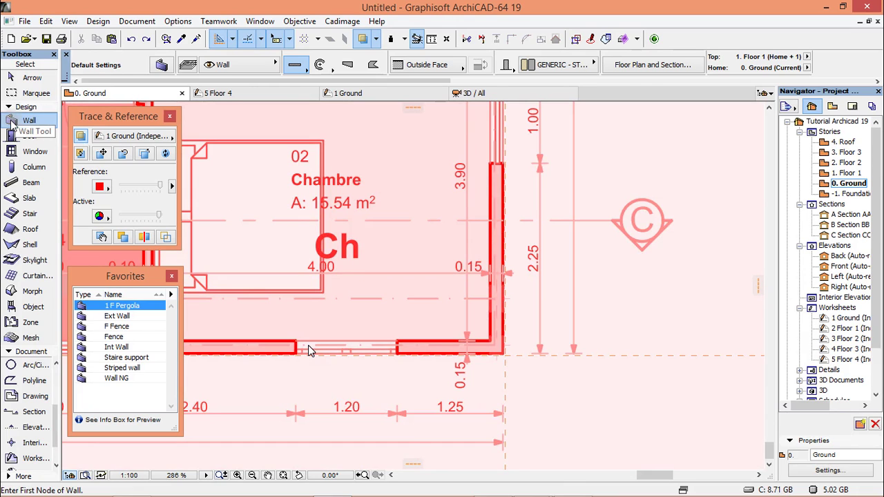
Trace the right exterior wall from the lower-right corner up to the top guide
click(504, 355)
scroll(500, 309, down, 3)
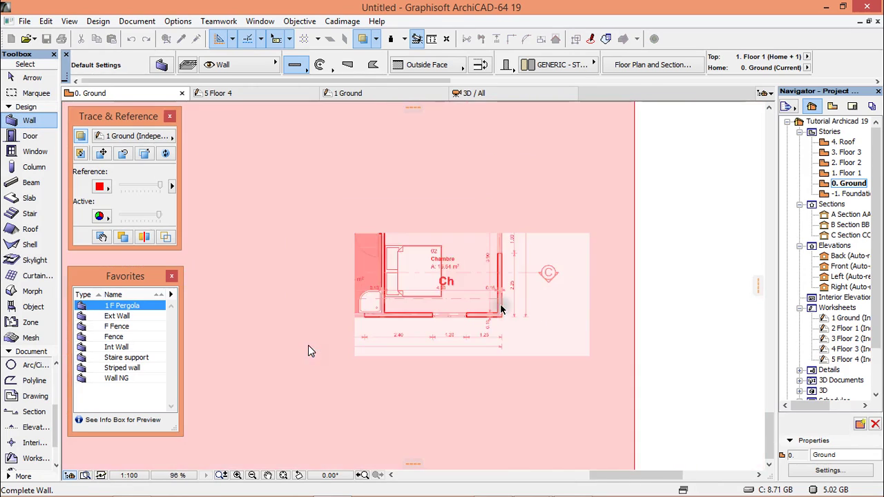
scroll(501, 310, down, 3)
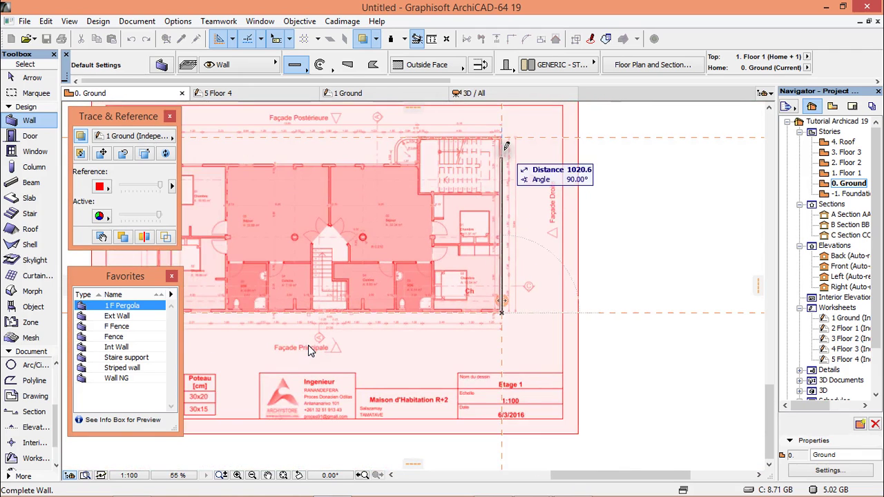
scroll(506, 147, up, 5)
click(497, 120)
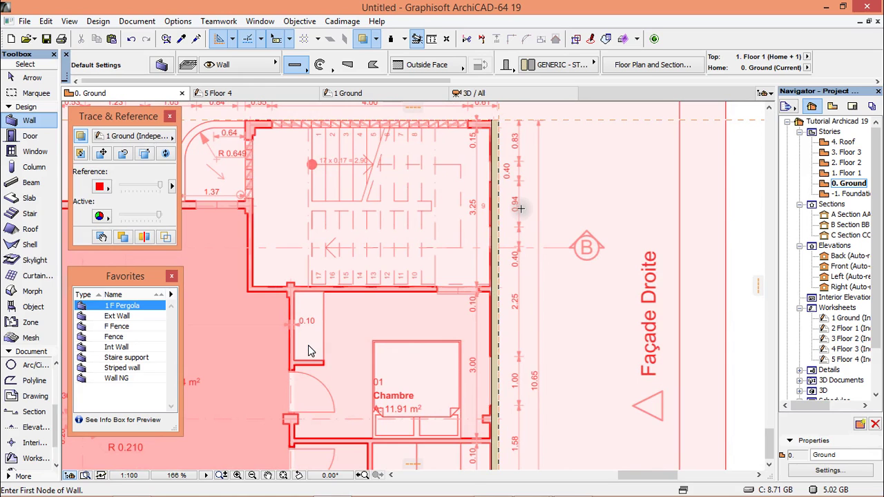
scroll(613, 276, down, 8)
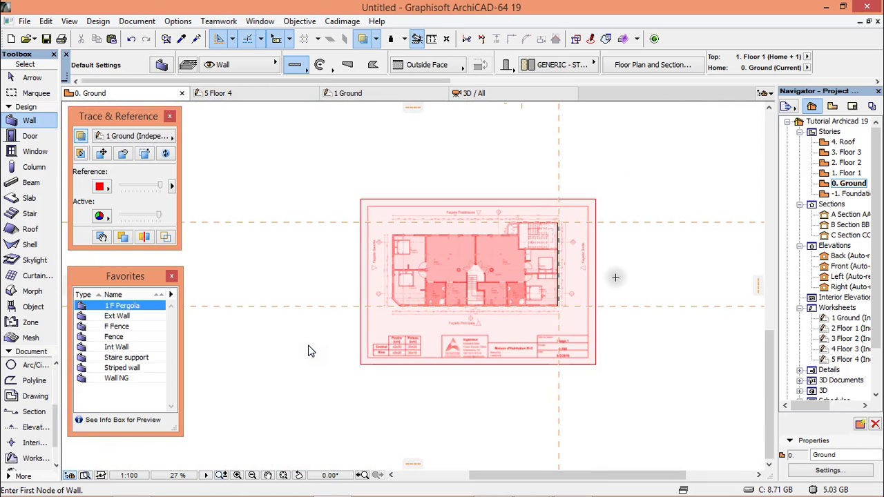
scroll(437, 320, down, 2)
scroll(397, 345, down, 2)
scroll(428, 329, down, 1)
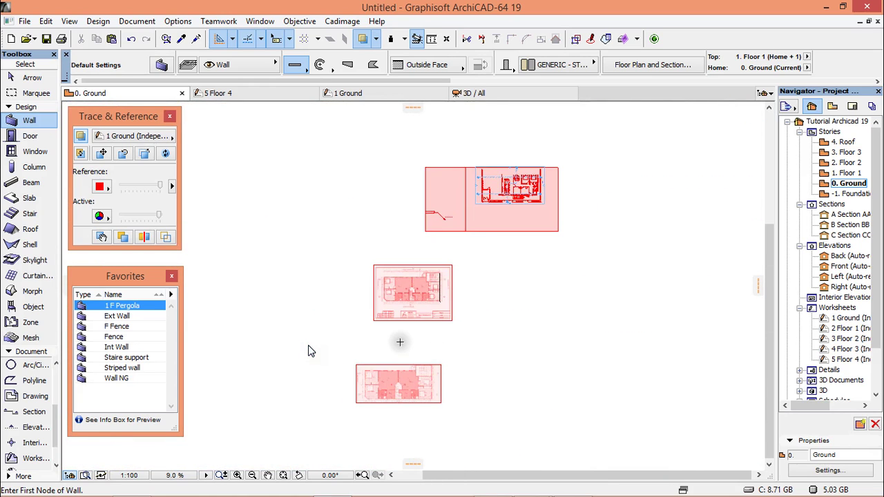
scroll(584, 159, up, 3)
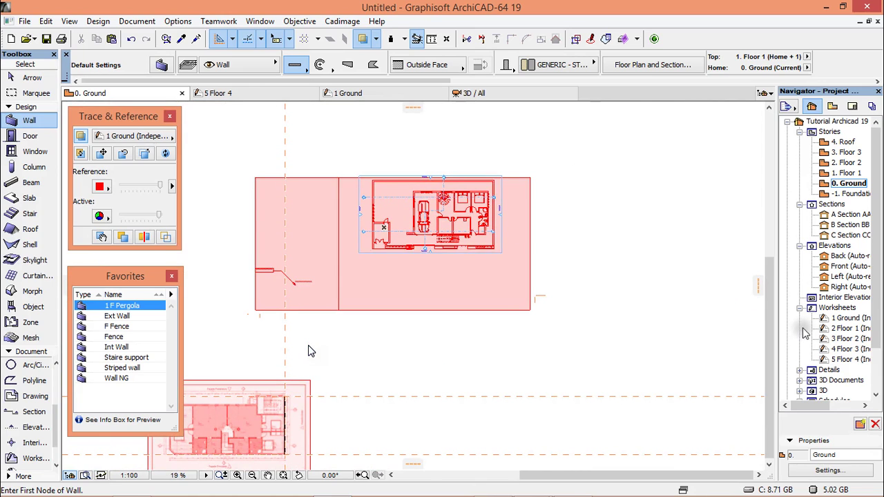
drag(876, 283, 878, 326)
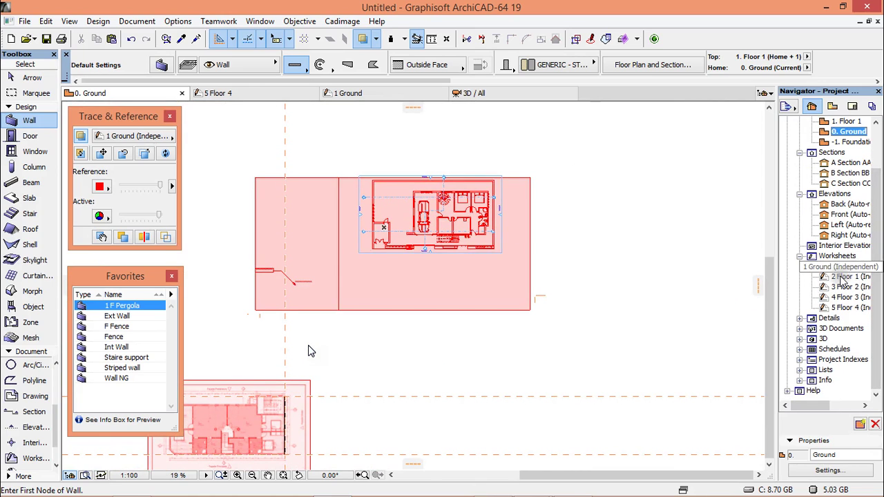